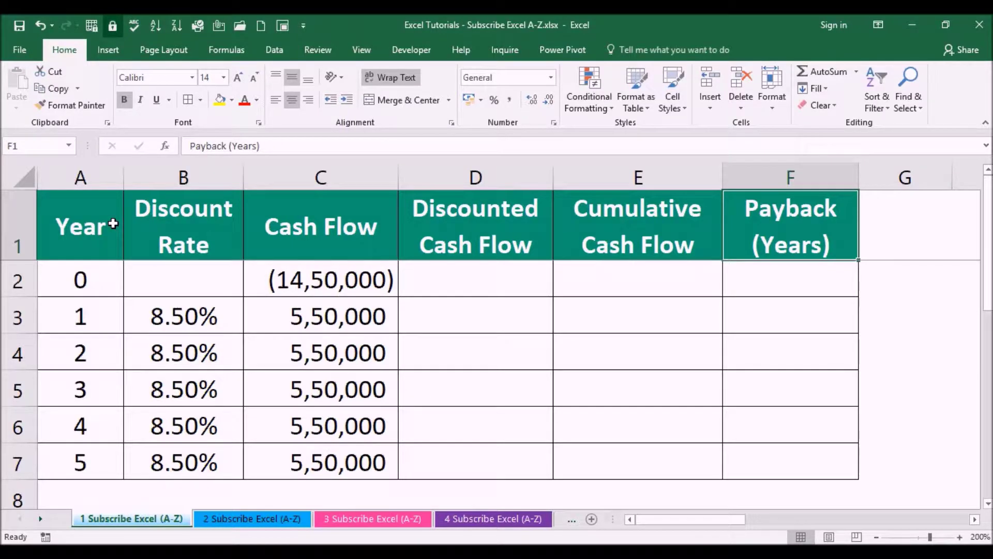
Review the Year, Discount Rate, Cash Flow and Discounted Cash Flow columns and the year 0 investment.
{"action": "left_click", "coordinate": [113, 223]}
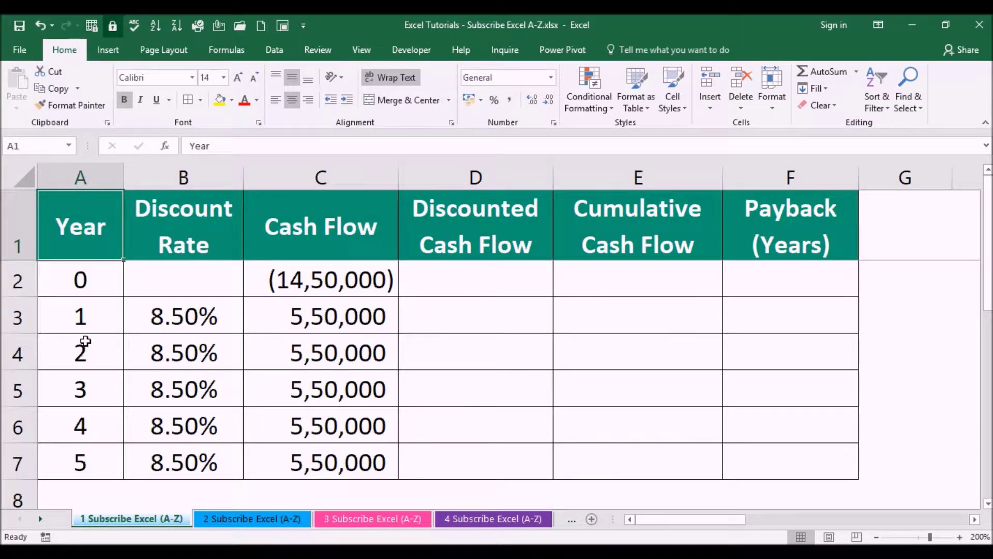
{"action": "left_click", "coordinate": [191, 241]}
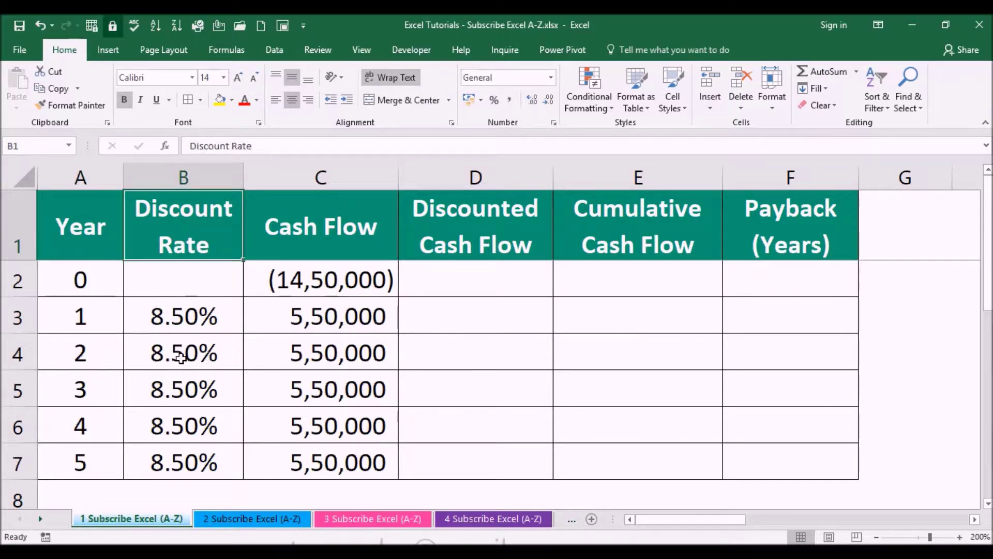
{"action": "left_click", "coordinate": [347, 228]}
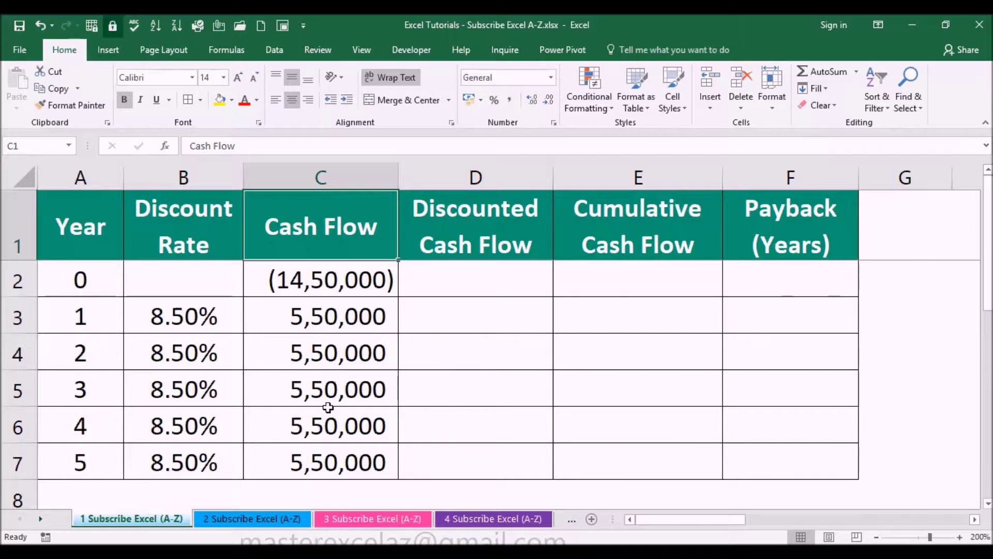
{"action": "left_click", "coordinate": [340, 282]}
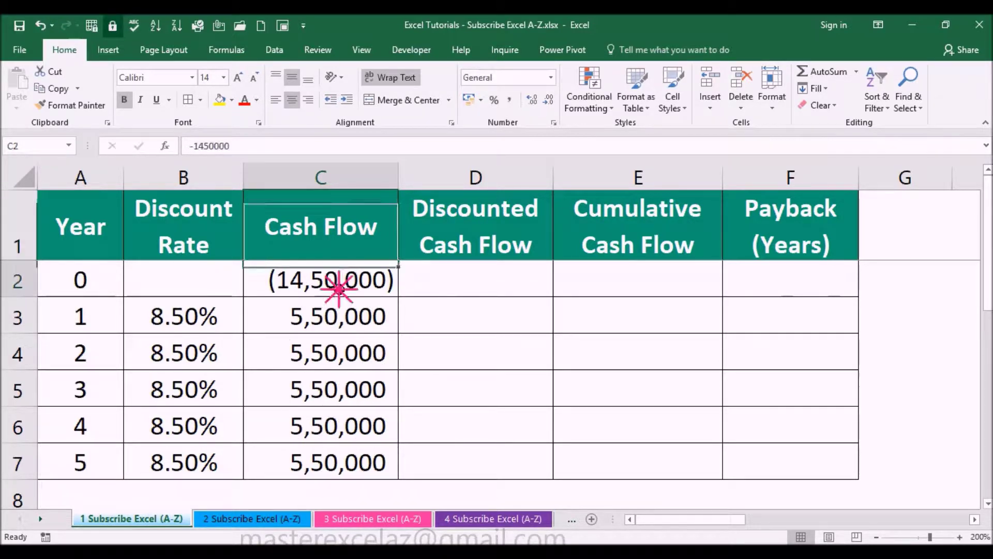
{"action": "left_click", "coordinate": [478, 243]}
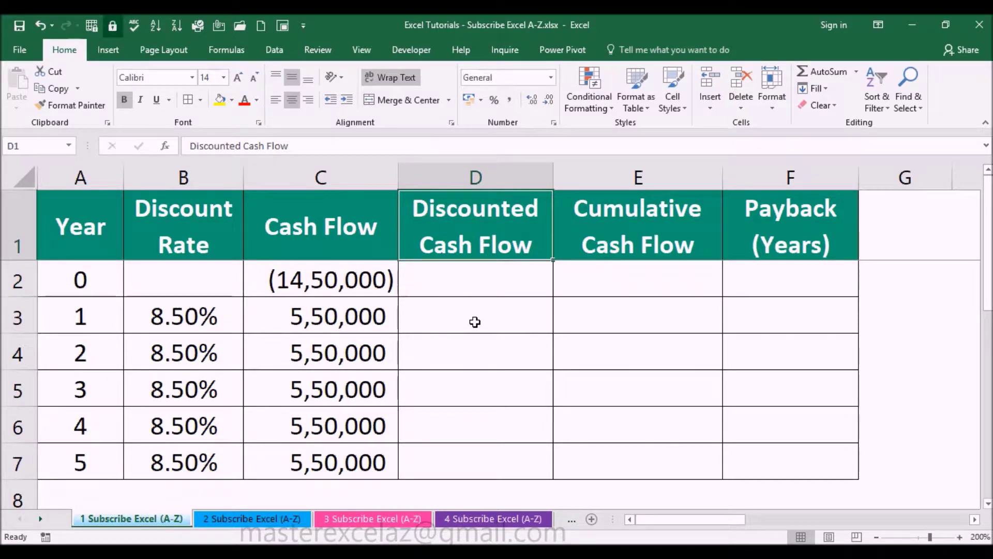
Enter the year 1 discounted cash flow formula =C3/(1+B3)^A3 in D3.
{"action": "left_click", "coordinate": [475, 322]}
{"action": "type", "text": "="}
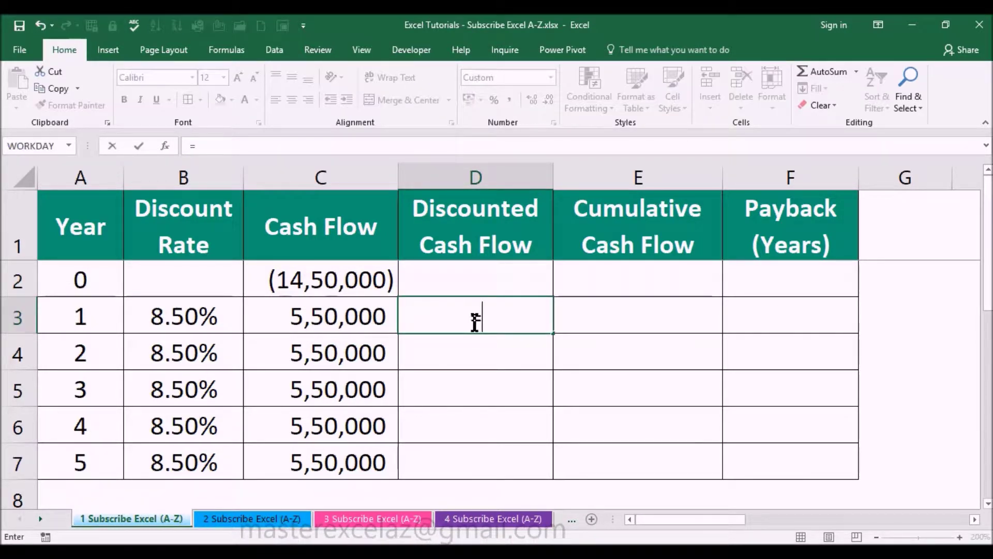
{"action": "left_click", "coordinate": [340, 315]}
{"action": "type", "text": "/"}
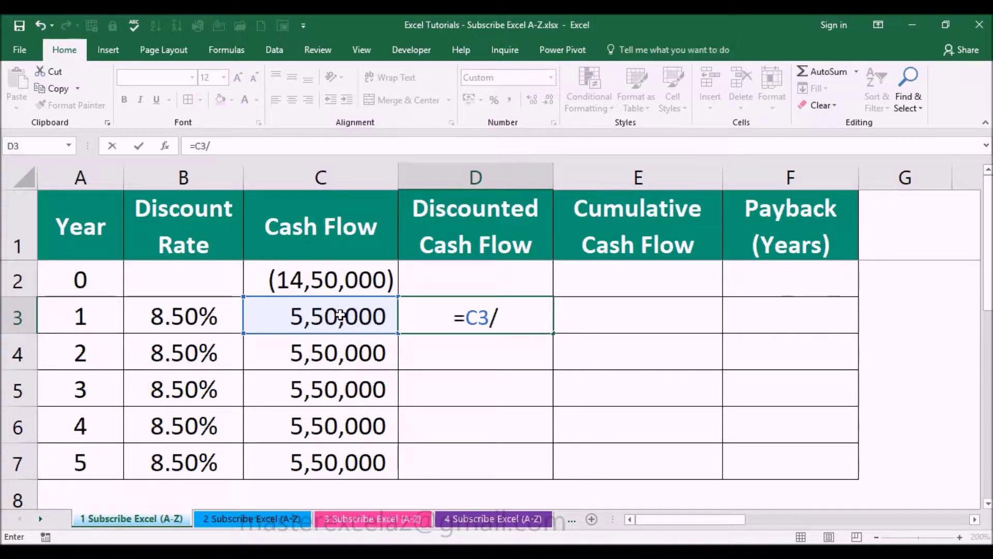
{"action": "type", "text": "("}
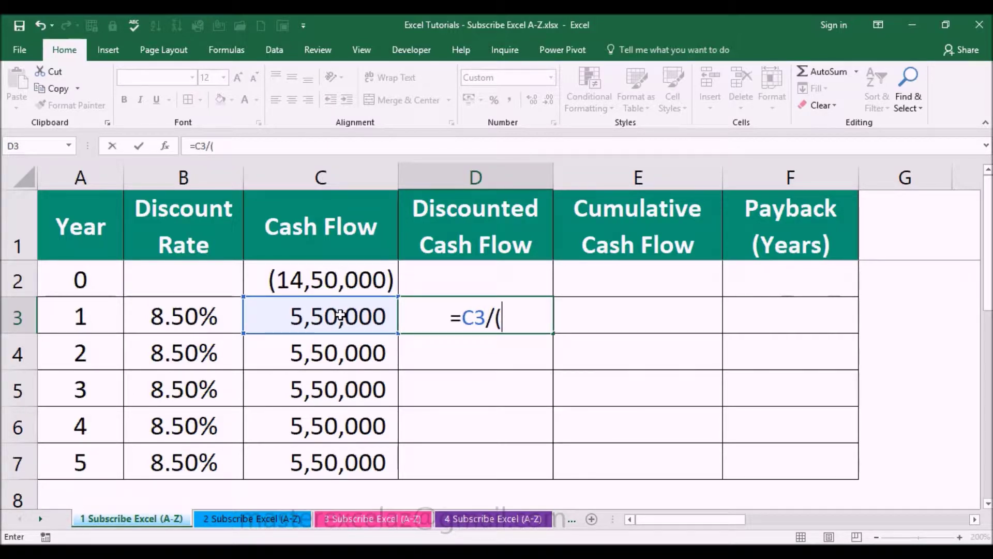
{"action": "type", "text": "1+"}
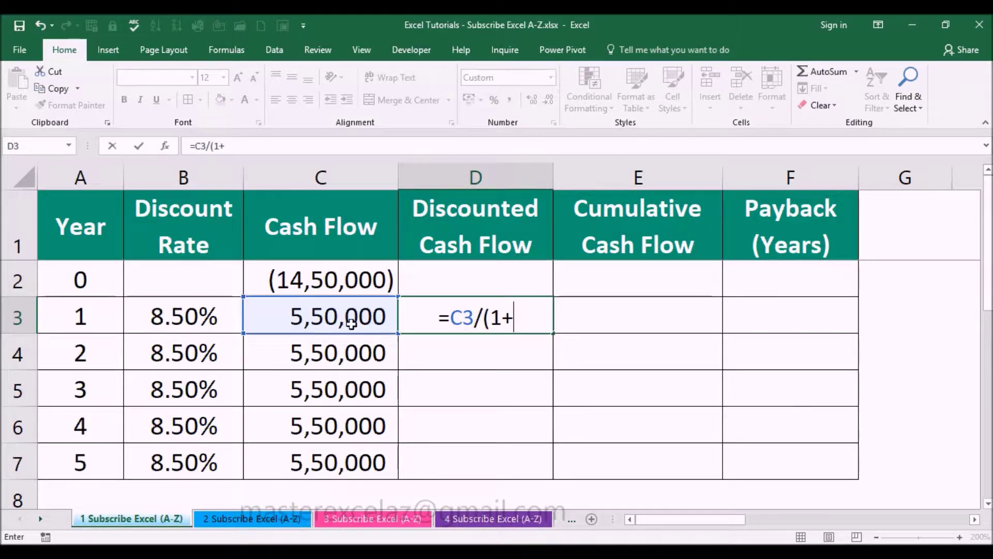
{"action": "left_click", "coordinate": [217, 317]}
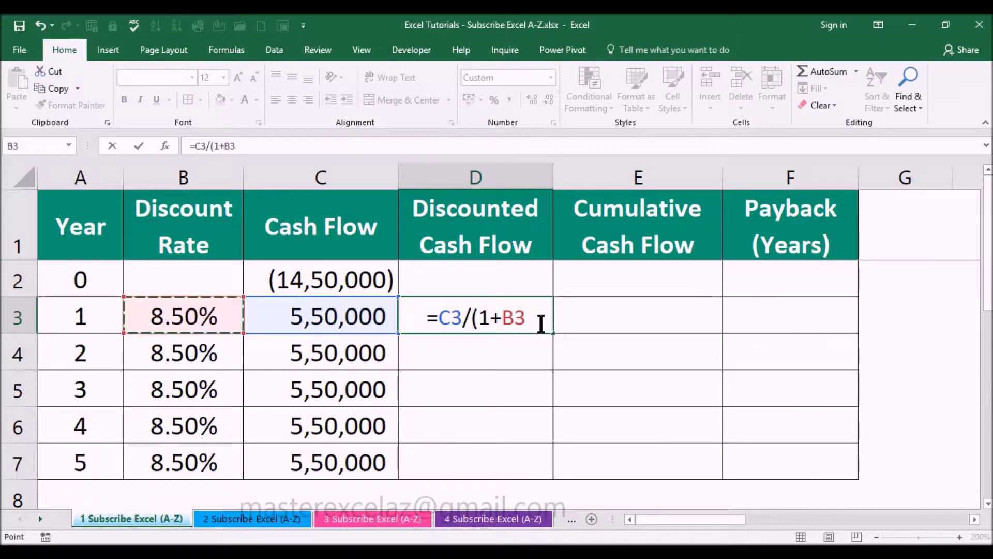
{"action": "type", "text": ")"}
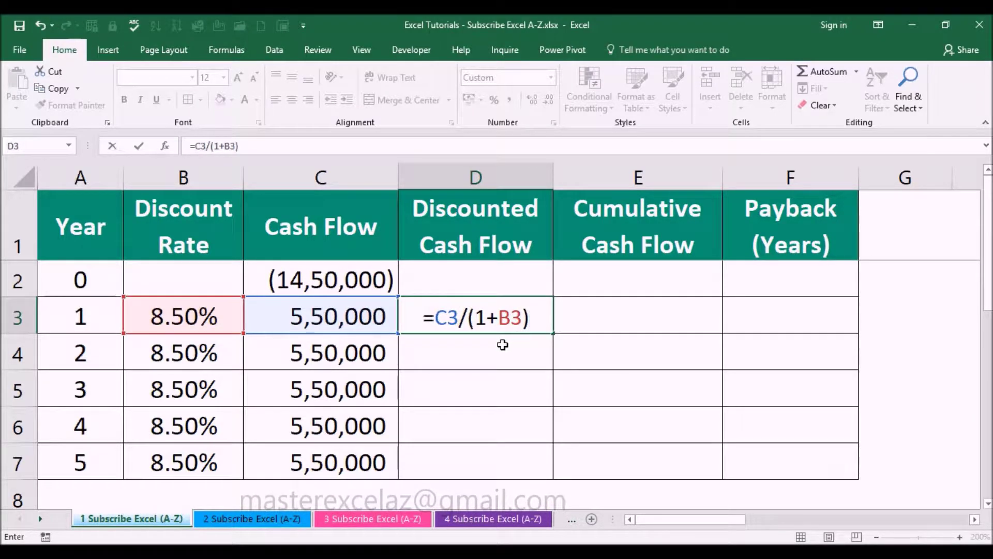
{"action": "type", "text": "^"}
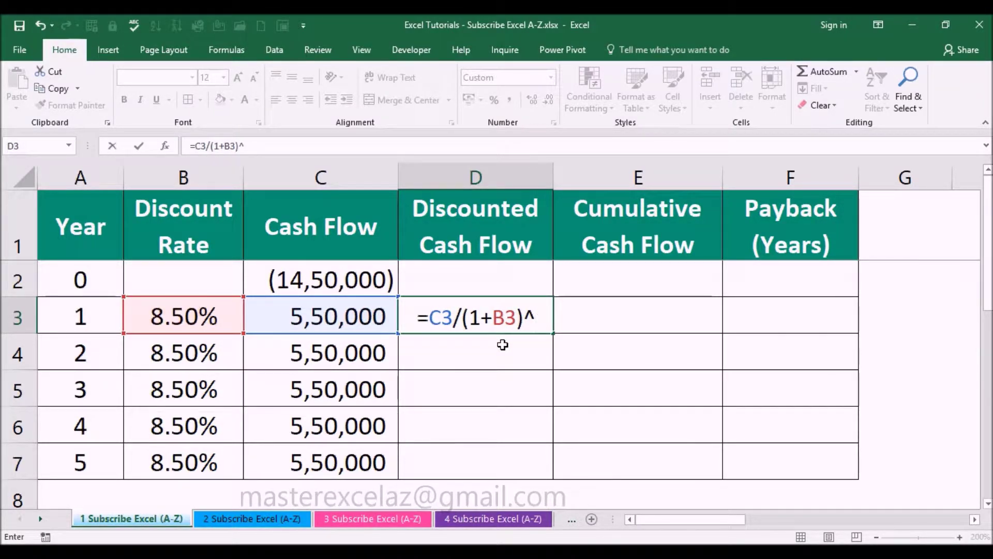
{"action": "left_click", "coordinate": [538, 324]}
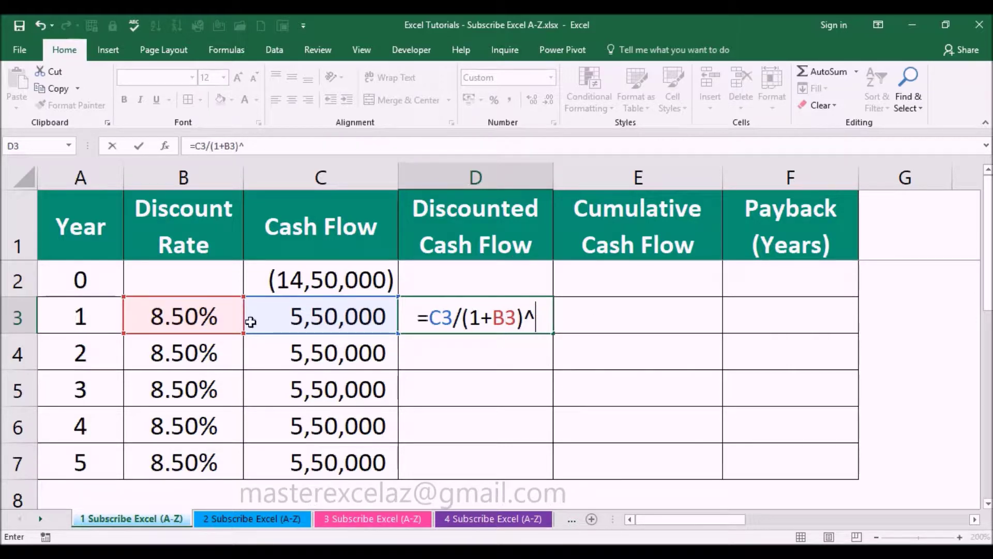
{"action": "left_click", "coordinate": [83, 318]}
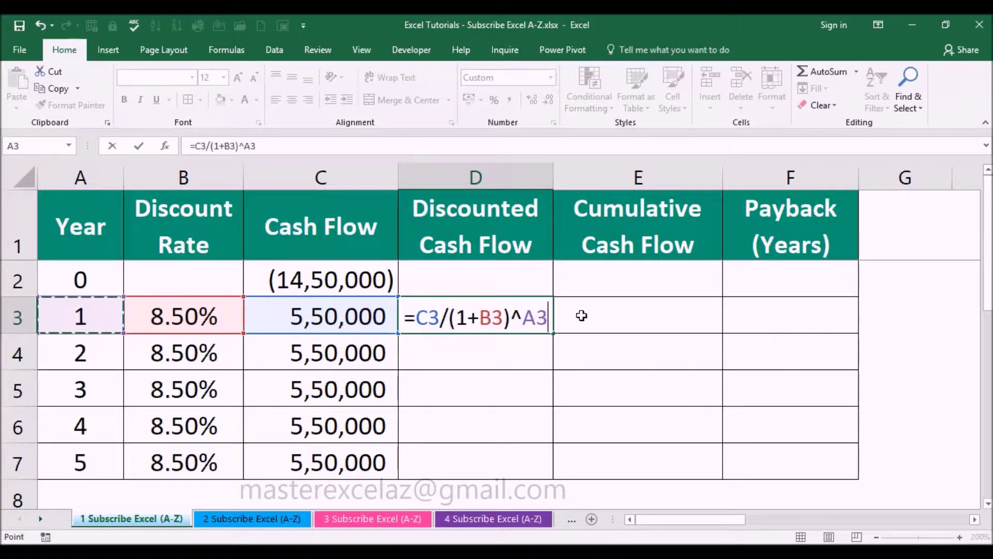
{"action": "key", "text": "Return"}
Copy D3's formula down to D7, giving values from 5,06,912 to 3,65,775.
{"action": "left_click", "coordinate": [541, 324]}
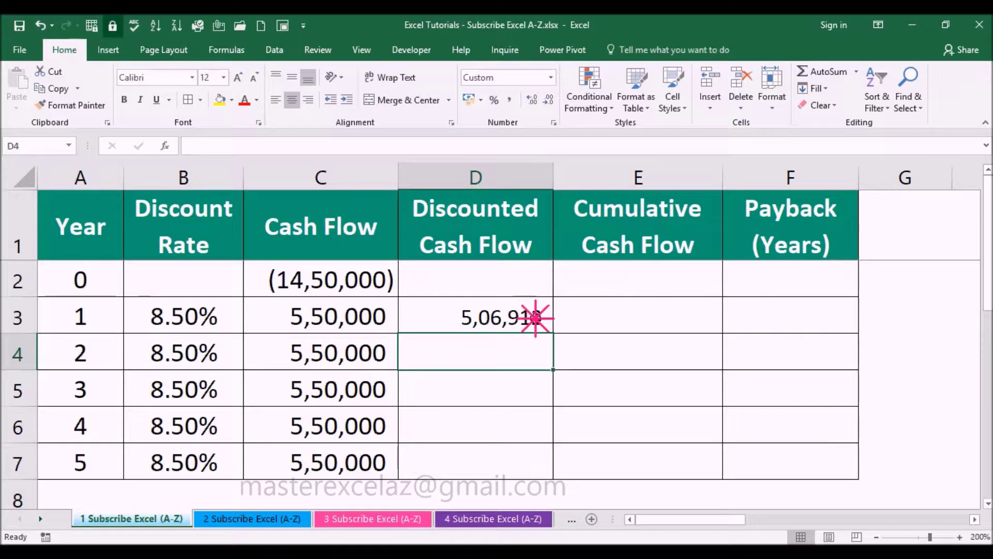
{"action": "left_click_drag", "start_coordinate": [552, 335], "coordinate": [551, 466]}
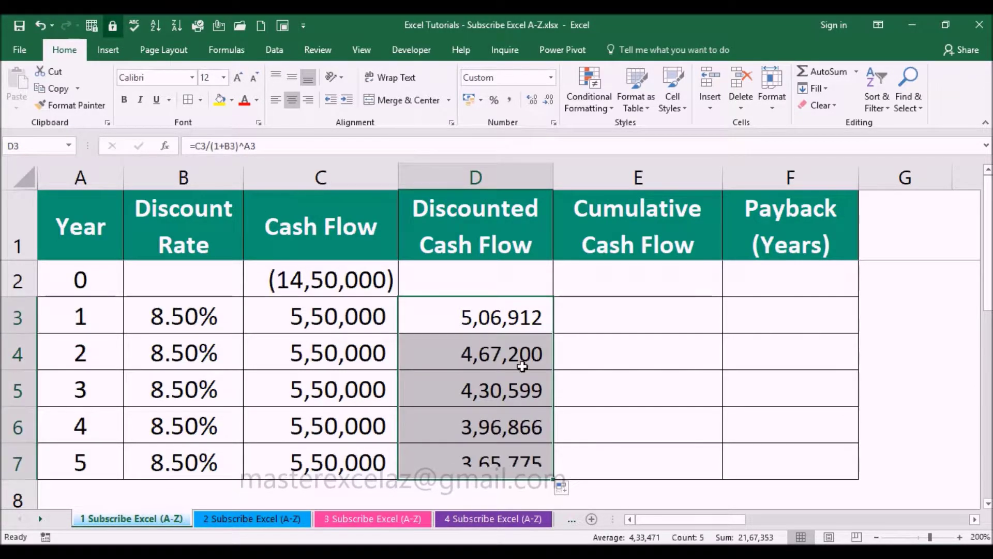
{"action": "left_click", "coordinate": [519, 326]}
{"action": "double_click", "coordinate": [519, 326]}
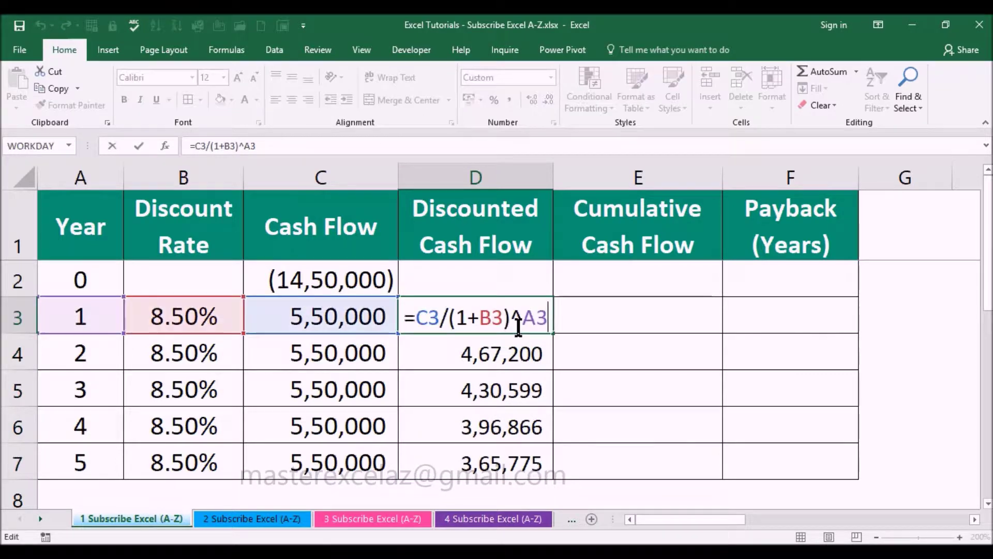
{"action": "key", "text": "Return"}
{"action": "key", "text": "F2"}
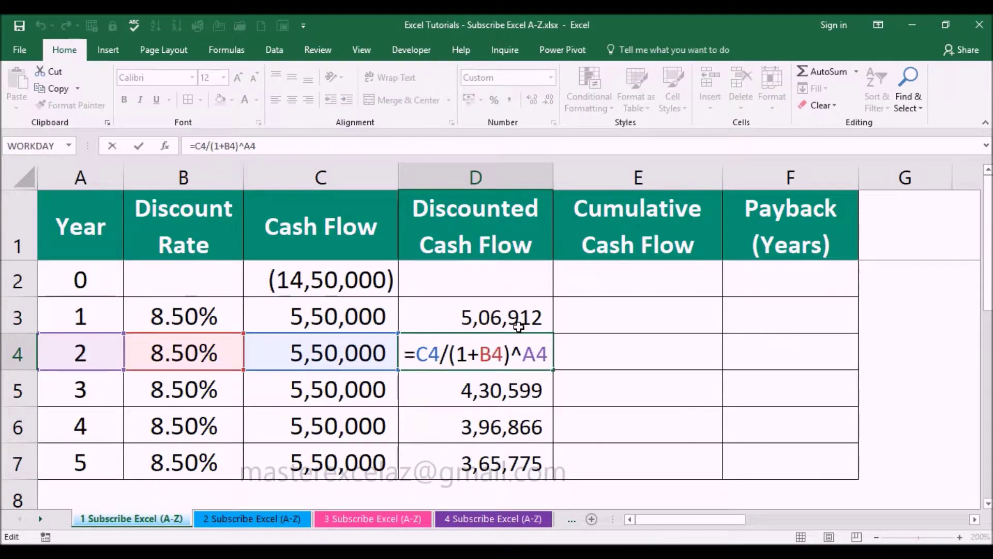
{"action": "key", "text": "Return"}
{"action": "key", "text": "F2"}
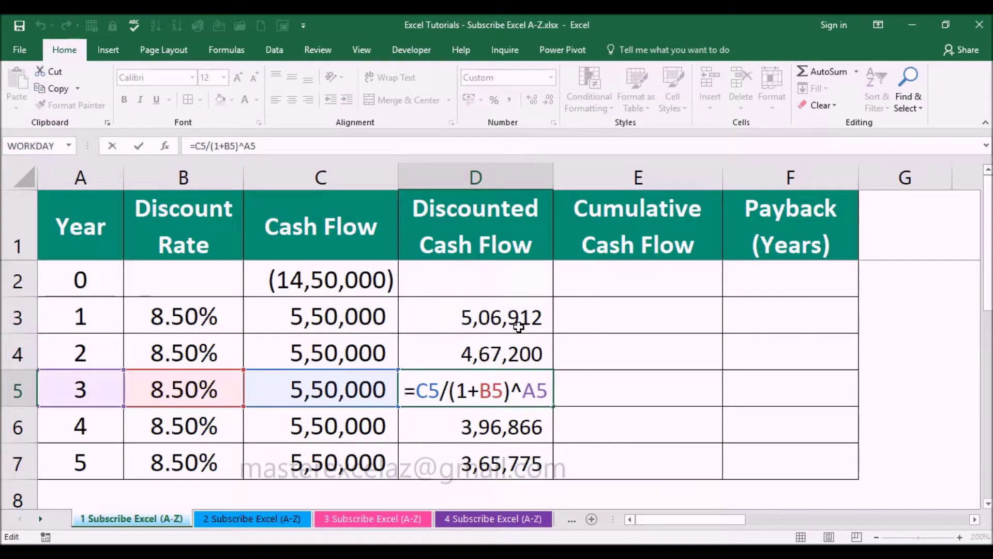
{"action": "key", "text": "Return"}
{"action": "key", "text": "F2"}
{"action": "key", "text": "Escape"}
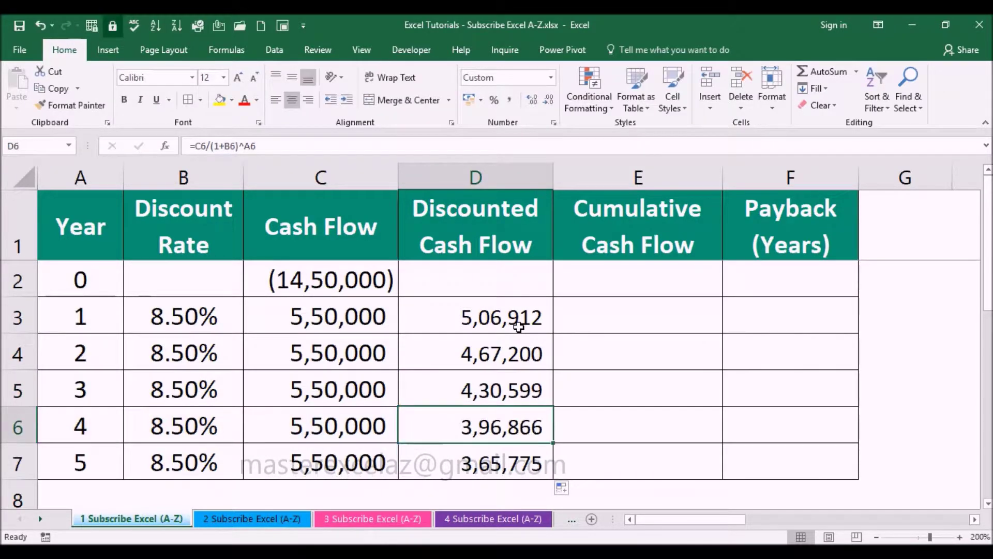
{"action": "key", "text": "Down"}
{"action": "key", "text": "F2"}
{"action": "key", "text": "ctrl+Return"}
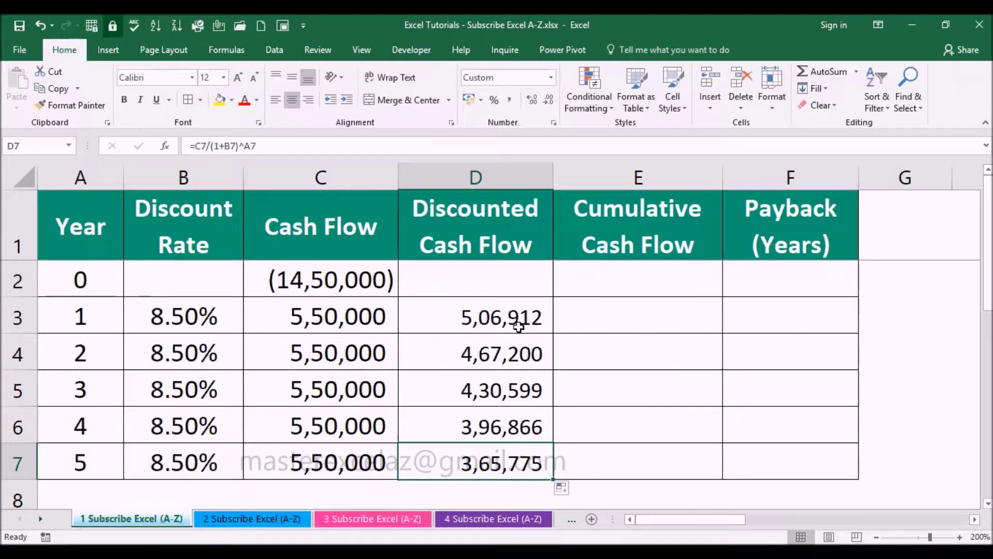
{"action": "left_click", "coordinate": [641, 237]}
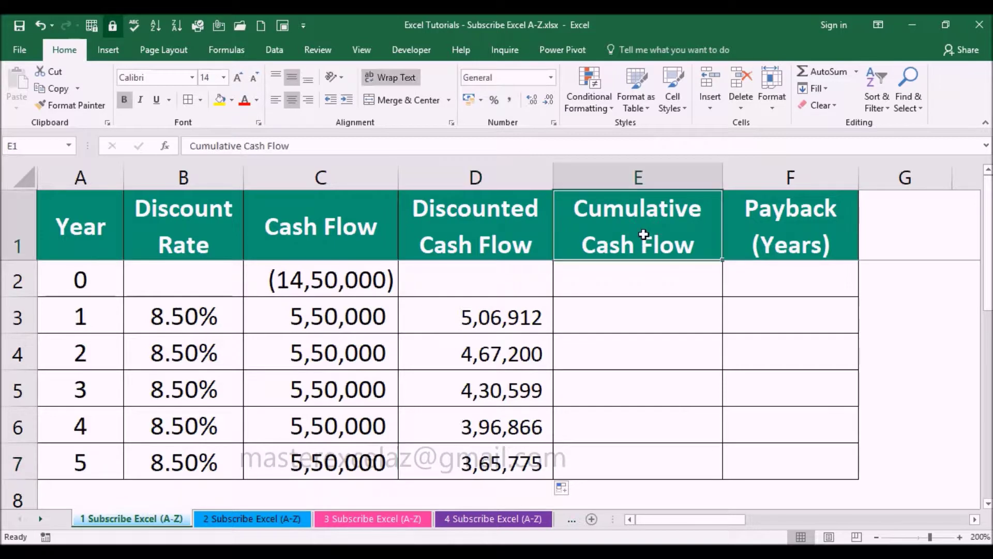
Set E2 to =C2 so year 0's cumulative cash flow is (14,50,000).
{"action": "left_click", "coordinate": [649, 272]}
{"action": "type", "text": "="}
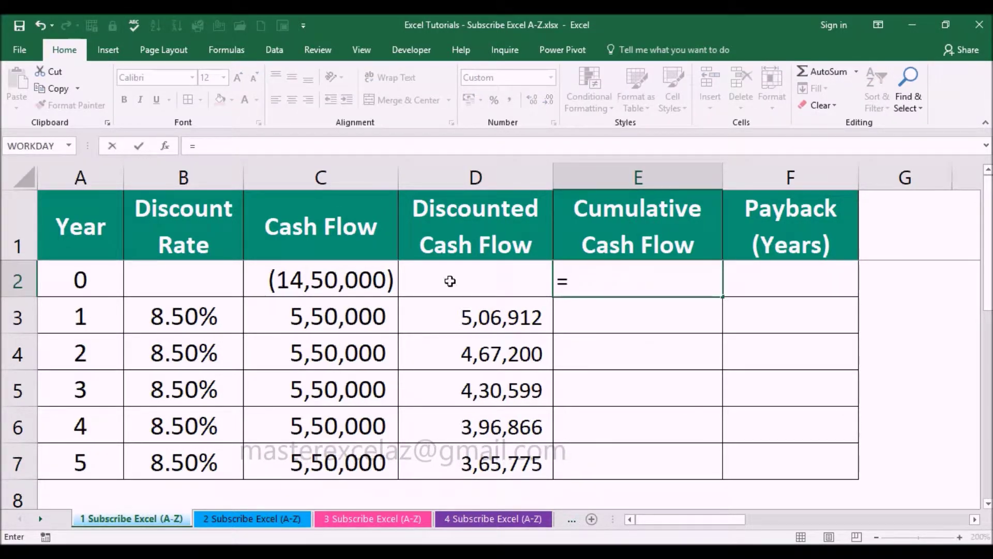
{"action": "left_click", "coordinate": [351, 280]}
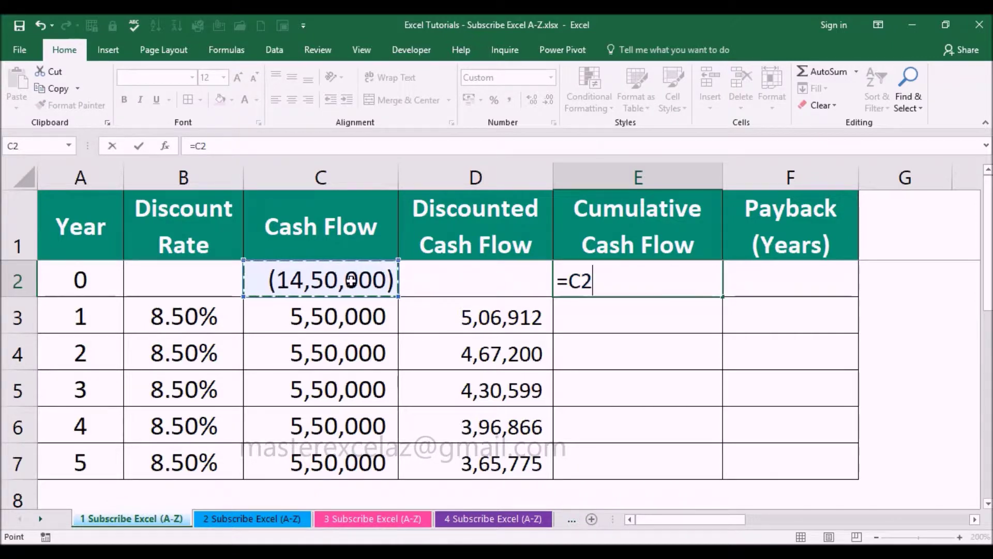
{"action": "key", "text": "Return"}
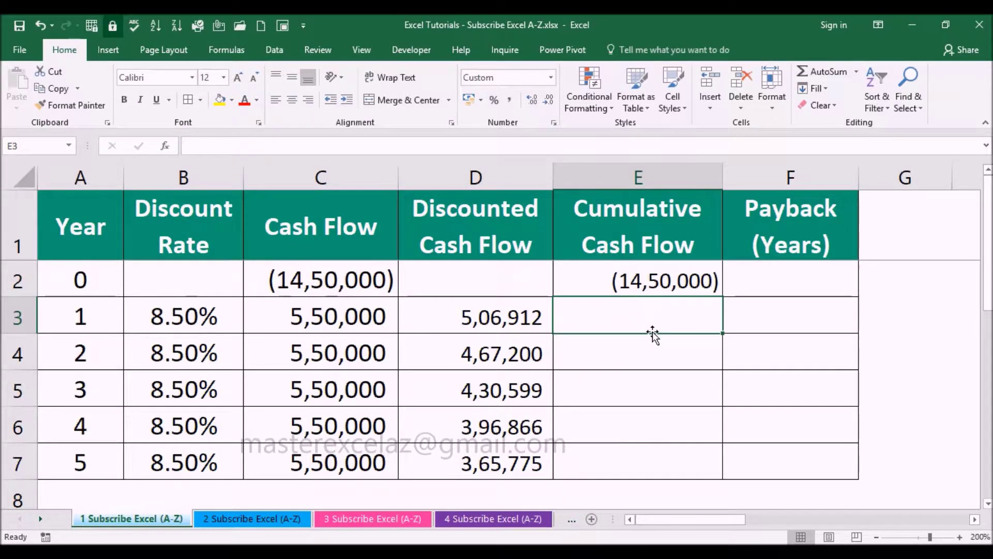
Enter the running total =E2+D3 in E3 and copy it down to E7, ending at 7,17,353.
{"action": "type", "text": "="}
{"action": "left_click", "coordinate": [645, 282]}
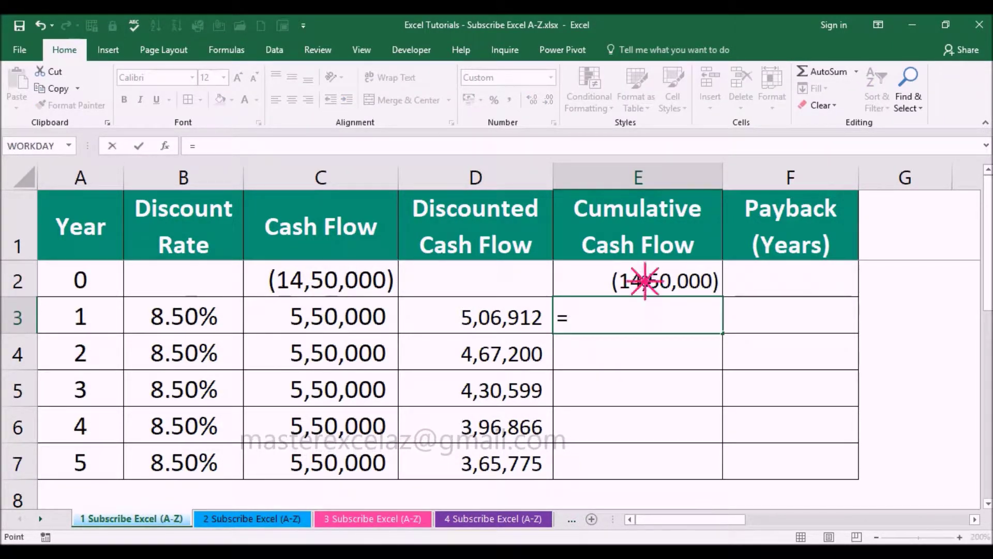
{"action": "type", "text": "E2+"}
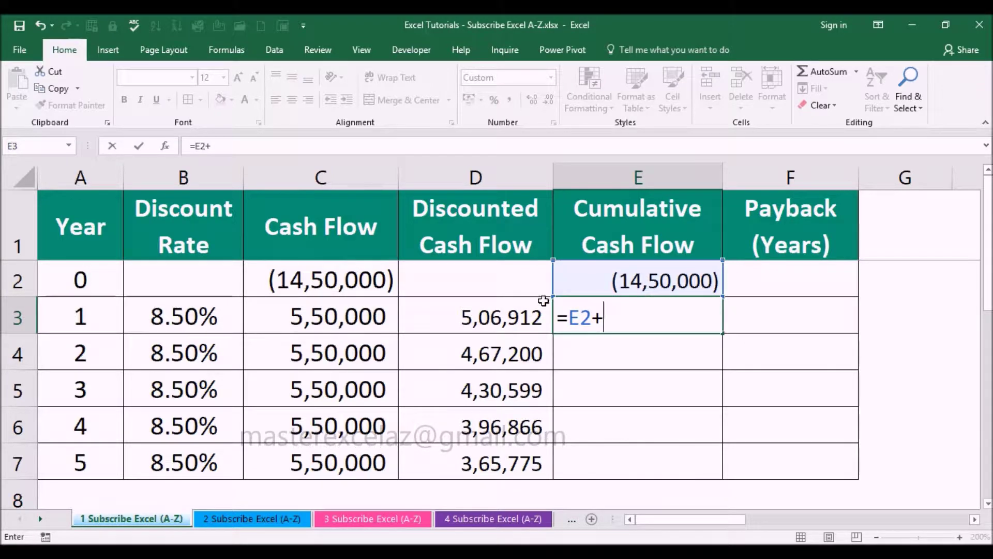
{"action": "left_click", "coordinate": [510, 316]}
{"action": "key", "text": "Return"}
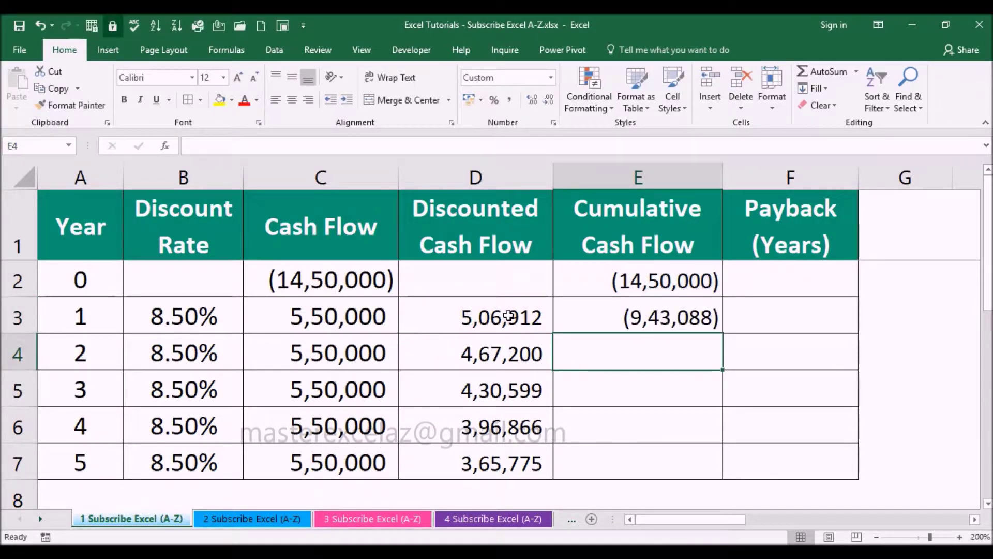
{"action": "left_click", "coordinate": [633, 317]}
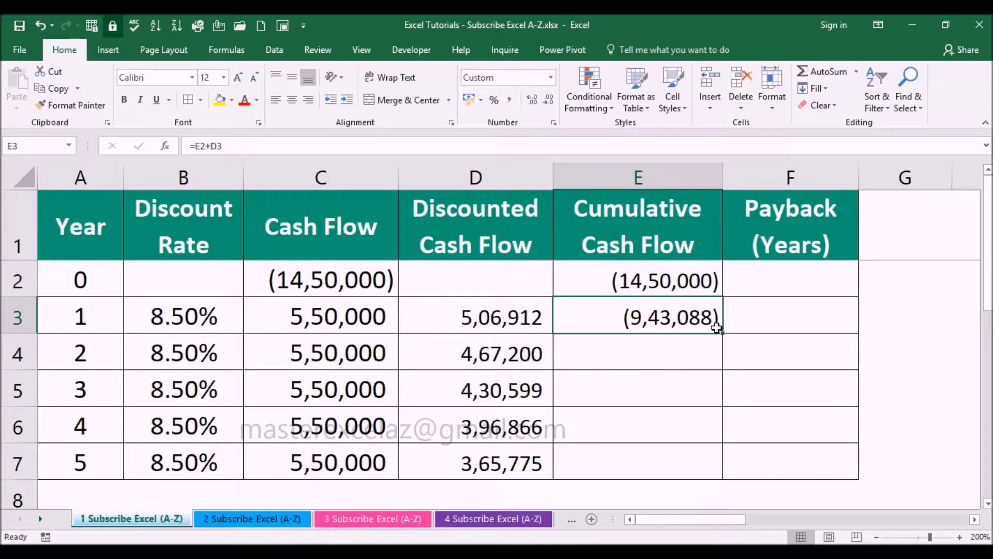
{"action": "left_click_drag", "start_coordinate": [723, 334], "coordinate": [719, 468]}
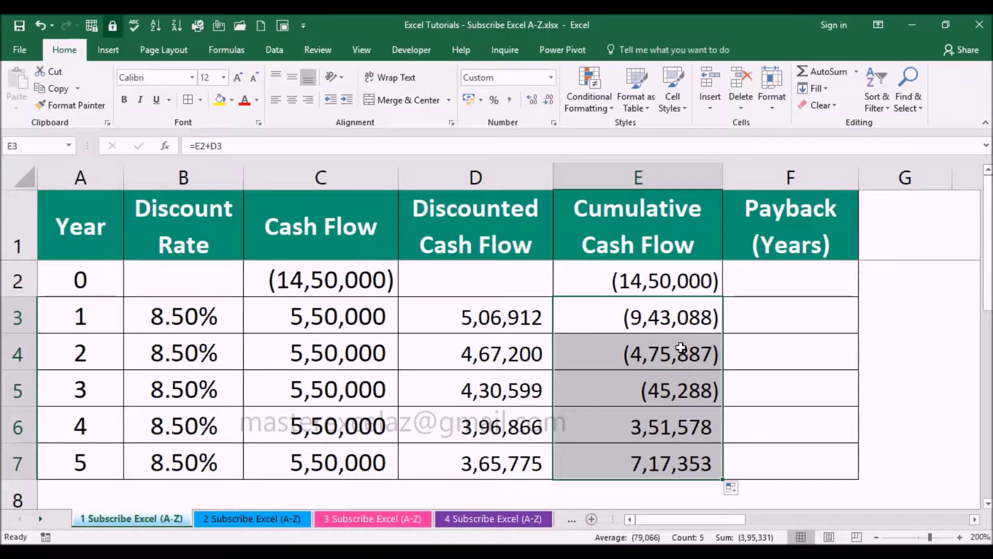
{"action": "left_click", "coordinate": [675, 324]}
{"action": "key", "text": "F2"}
{"action": "key", "text": "Return"}
{"action": "key", "text": "F2"}
{"action": "key", "text": "Return"}
{"action": "key", "text": "F2"}
{"action": "key", "text": "Return"}
{"action": "key", "text": "F2"}
{"action": "key", "text": "Escape"}
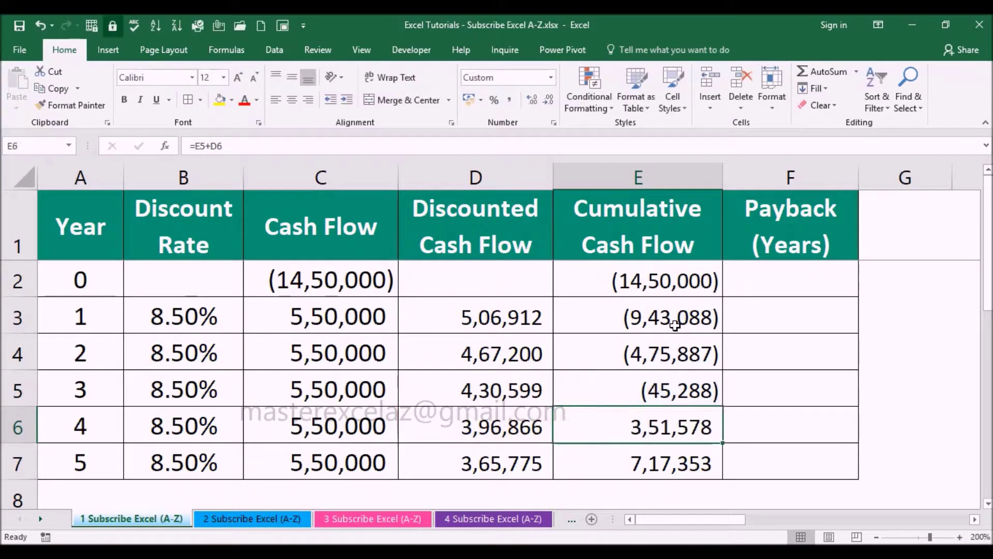
{"action": "key", "text": "Return"}
{"action": "key", "text": "F2"}
{"action": "key", "text": "ctrl+Return"}
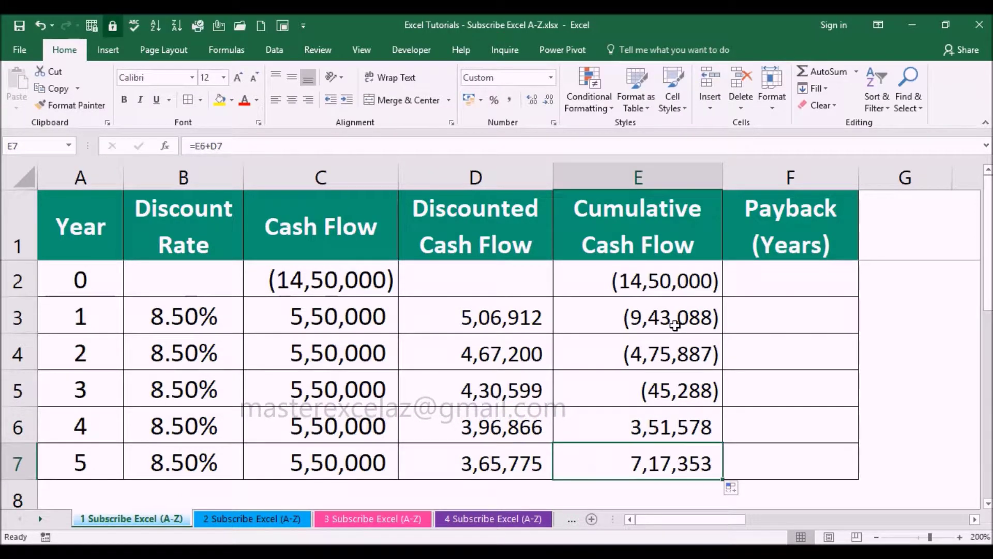
{"action": "left_click", "coordinate": [789, 247]}
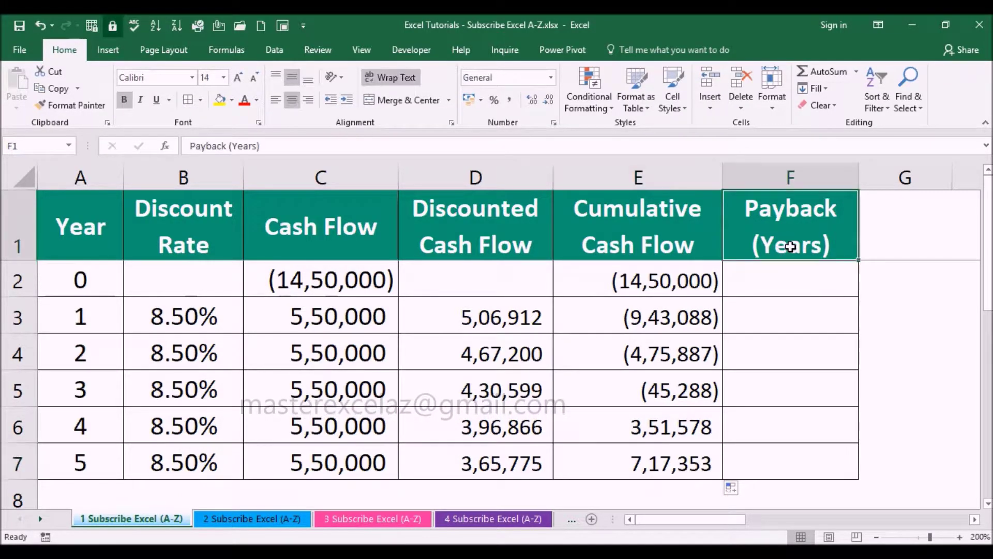
{"action": "left_click", "coordinate": [808, 282]}
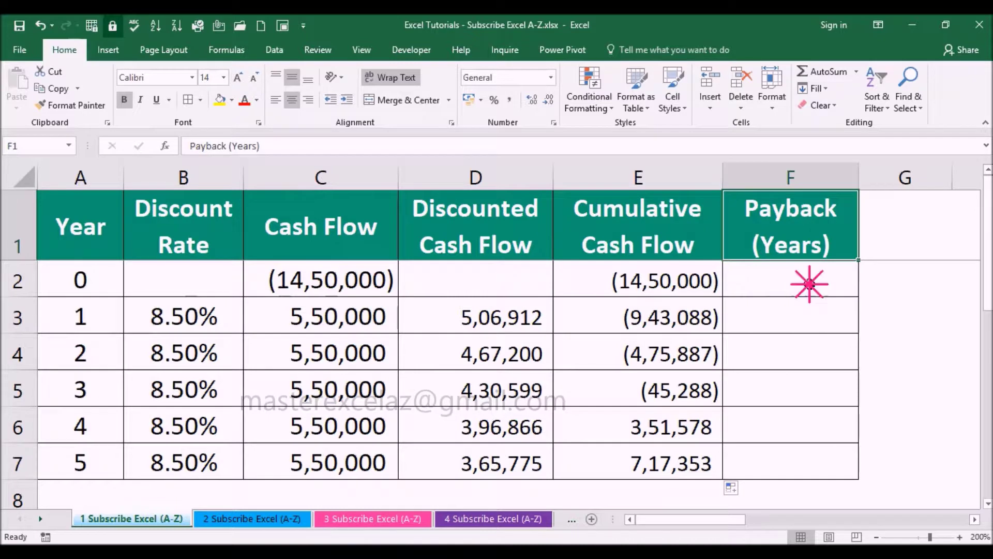
Begin F2's formula with =IF(E2<0,"",IF(E2=0,A2, for blank-while-negative and year-at-zero cases.
{"action": "type", "text": "=if("}
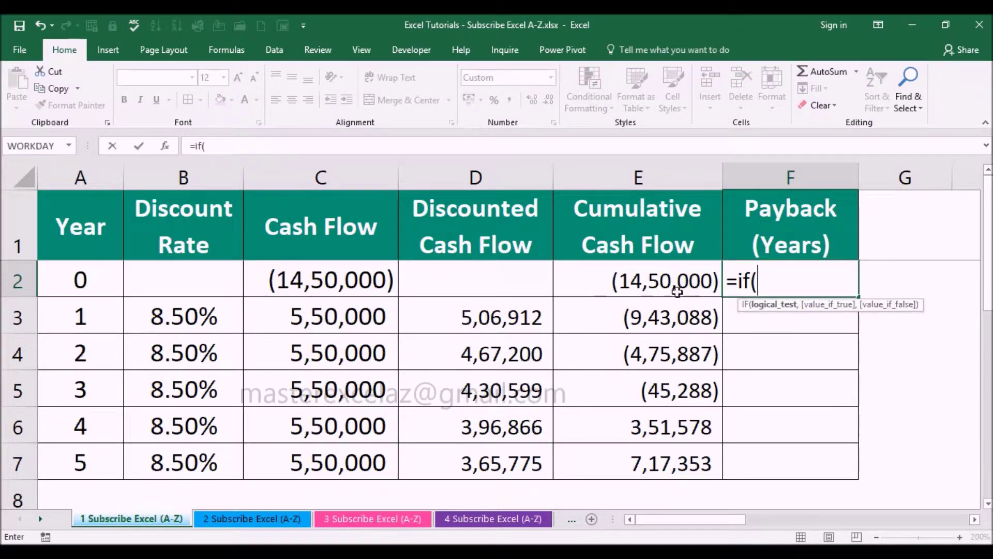
{"action": "left_click", "coordinate": [671, 286]}
{"action": "type", "text": "<"}
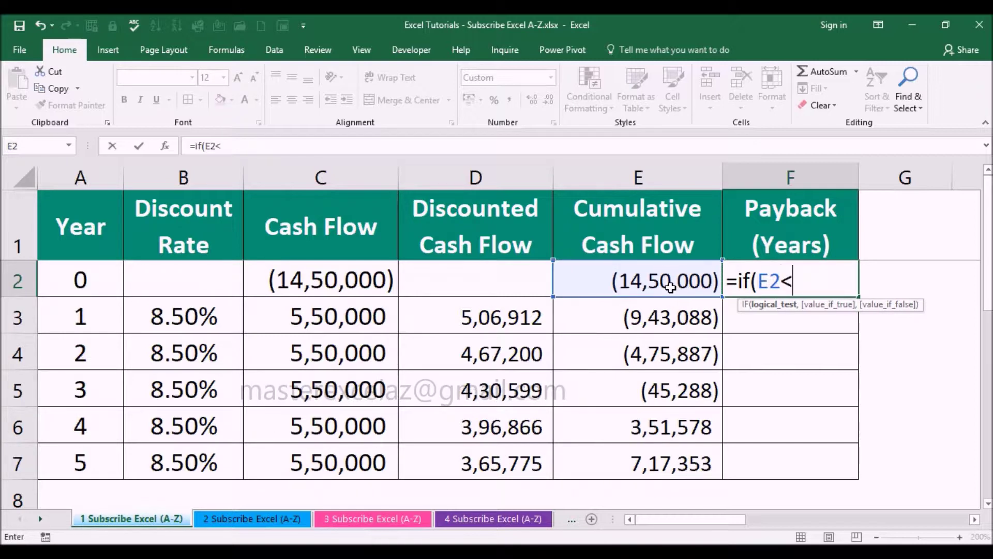
{"action": "type", "text": "0,\"\""}
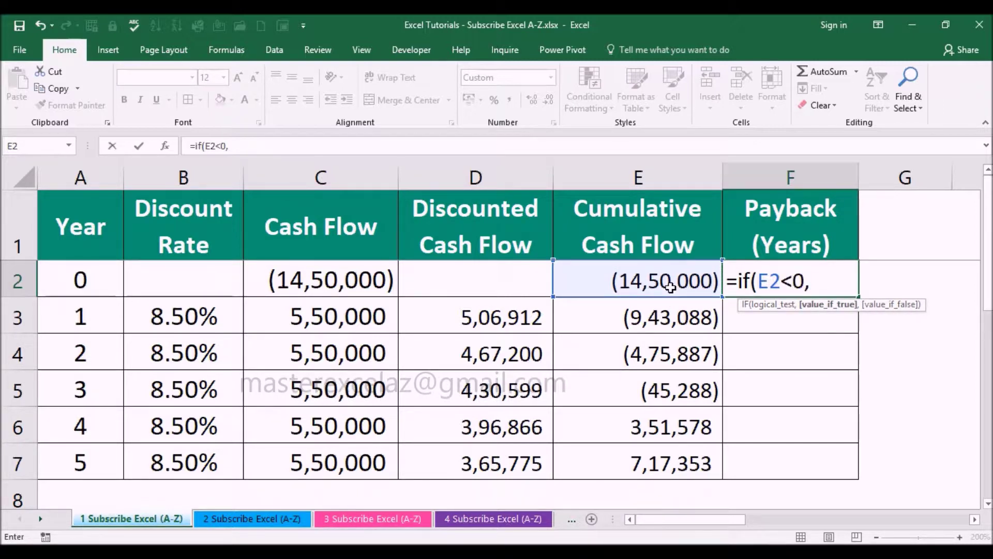
{"action": "type", "text": ","}
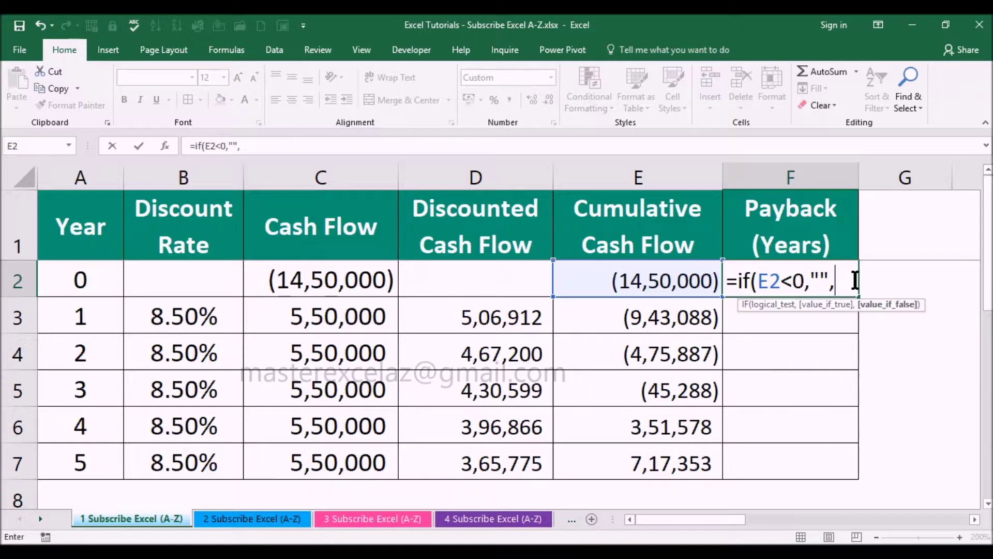
{"action": "type", "text": "if("}
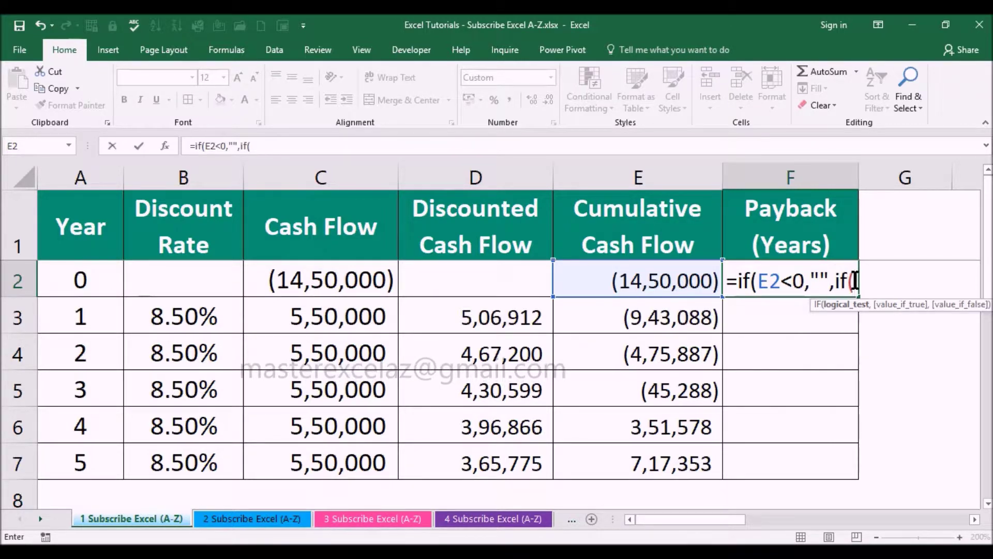
{"action": "left_click", "coordinate": [699, 278]}
{"action": "type", "text": "="}
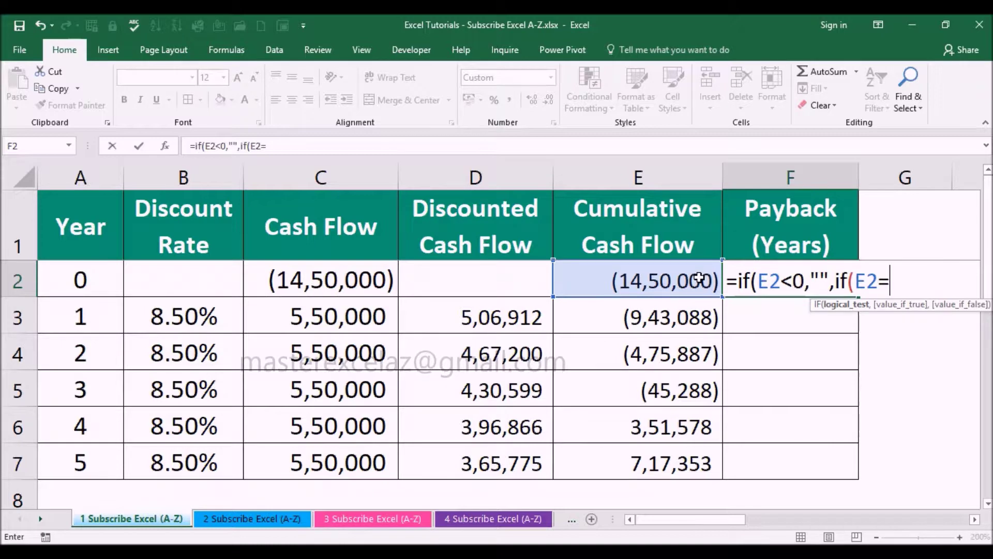
{"action": "type", "text": "0"}
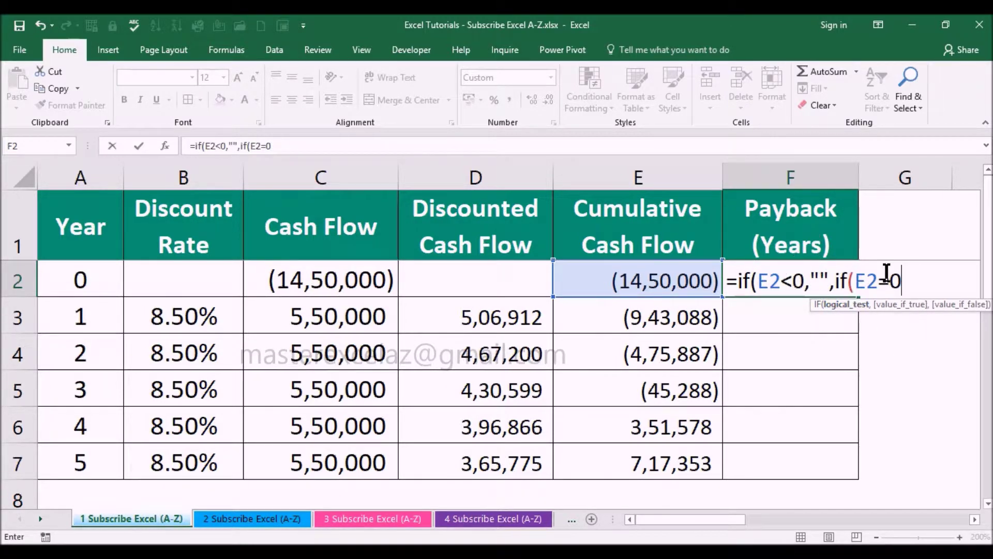
{"action": "type", "text": ","}
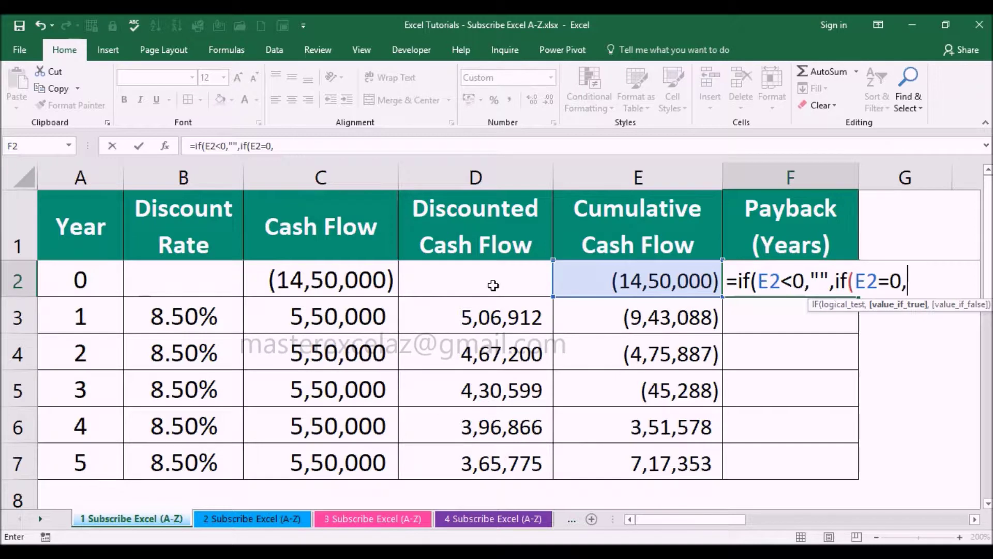
{"action": "left_click", "coordinate": [103, 281]}
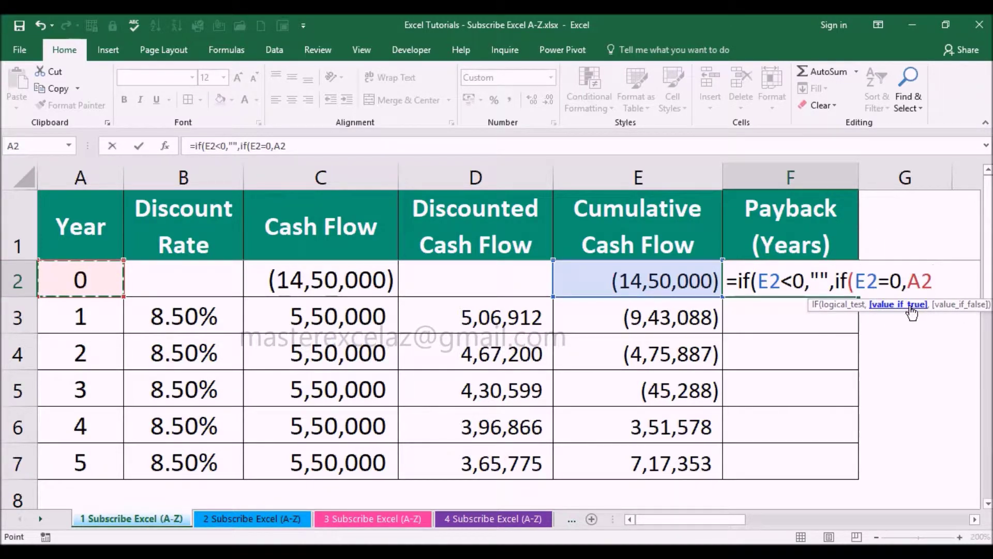
{"action": "type", "text": ","}
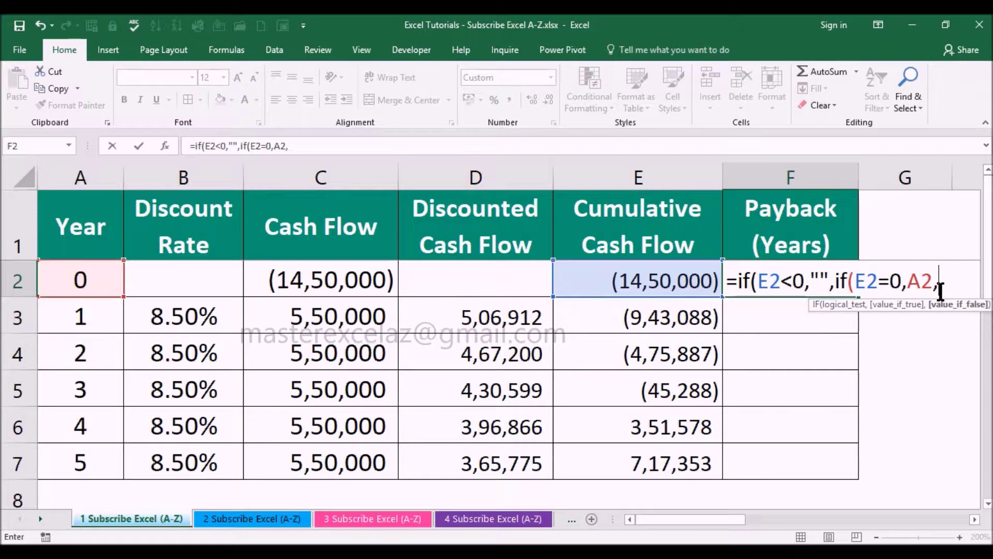
Finish it with the fractional payback (A2-(E2/C2)) and close all parentheses.
{"action": "left_click", "coordinate": [951, 304]}
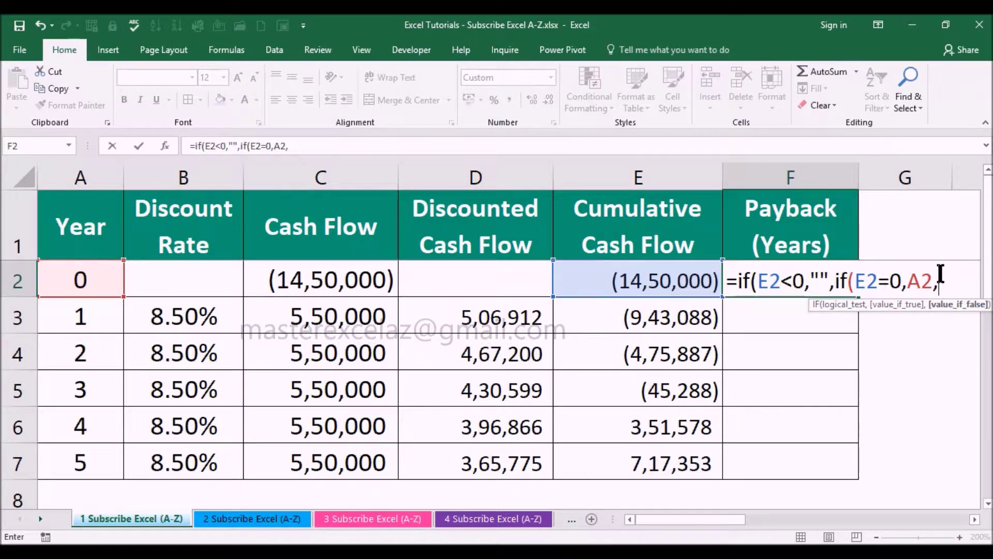
{"action": "type", "text": "("}
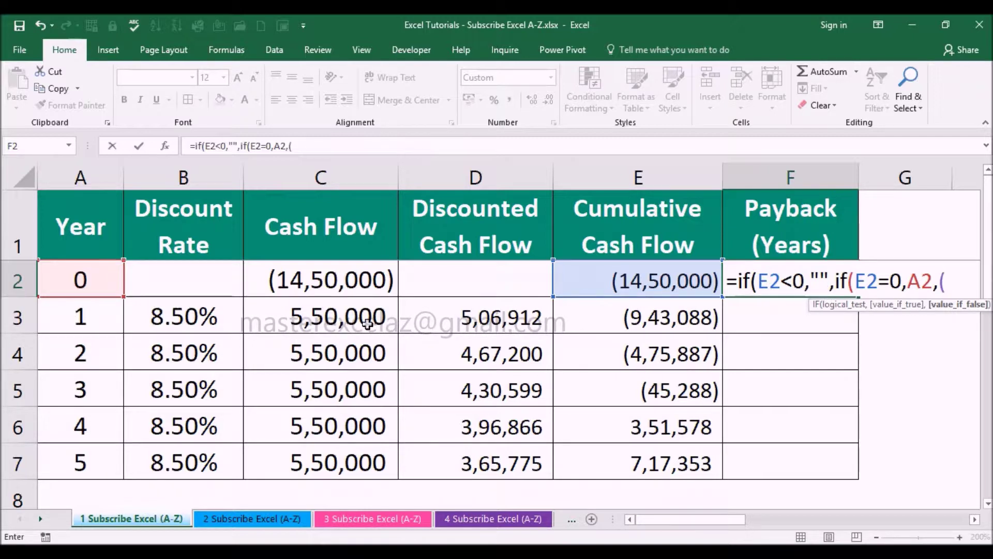
{"action": "left_click", "coordinate": [73, 282]}
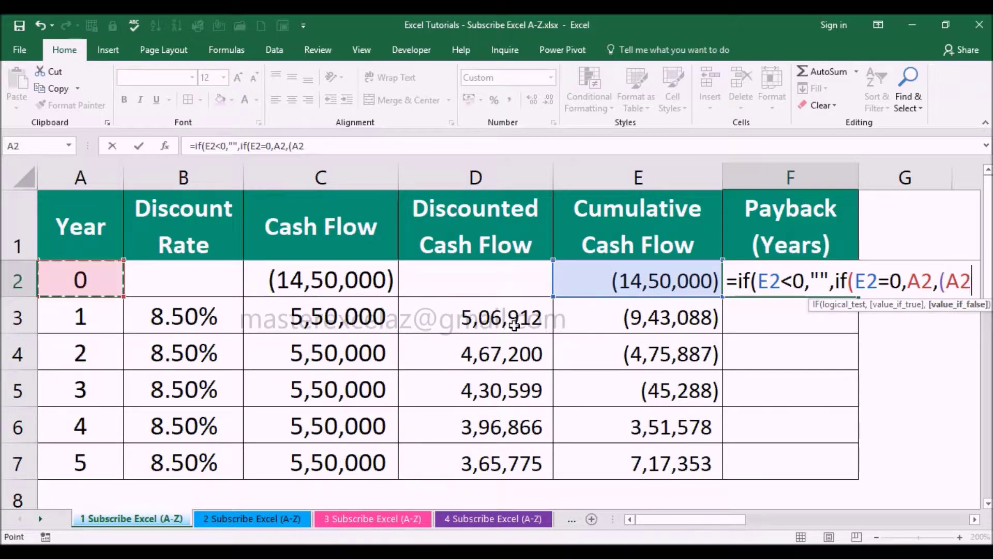
{"action": "type", "text": "-"}
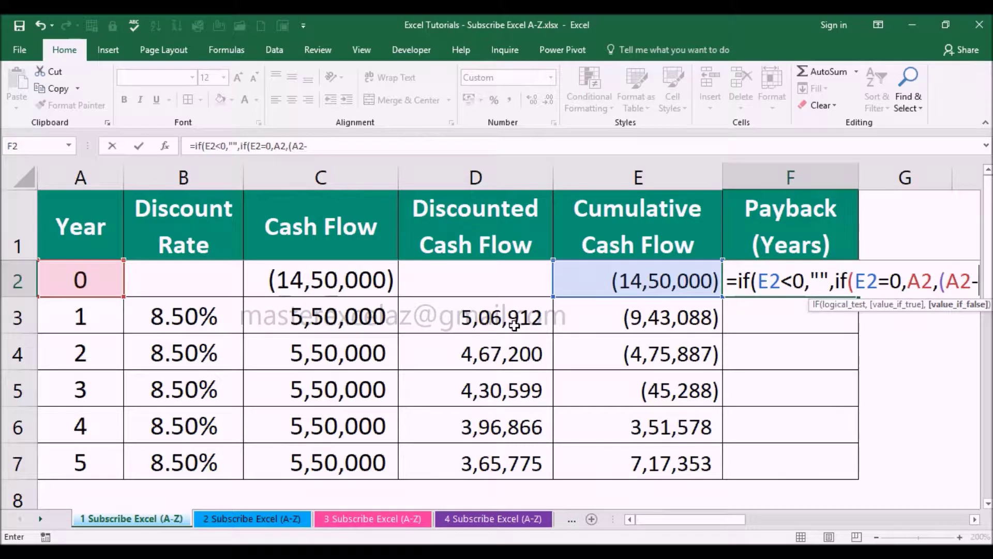
{"action": "type", "text": "("}
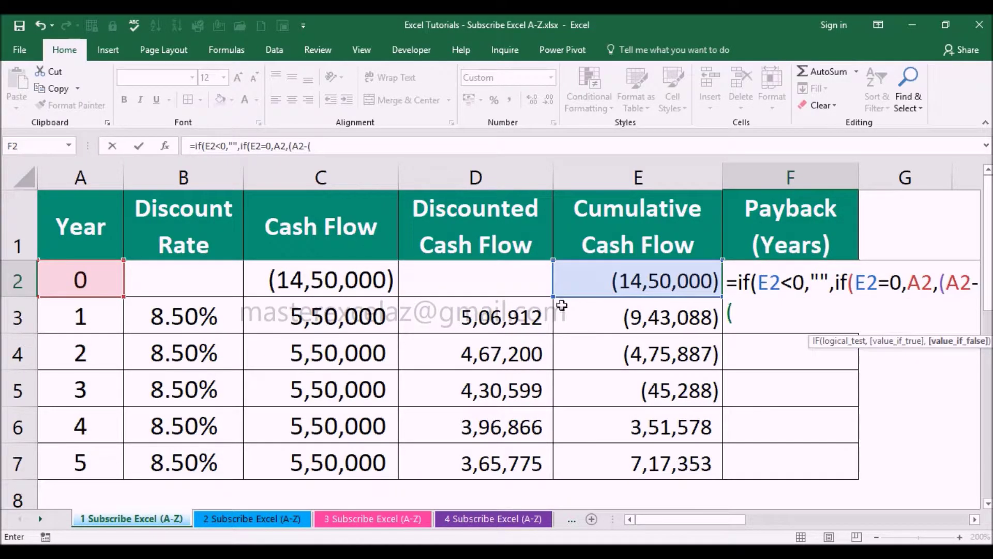
{"action": "left_click", "coordinate": [653, 279]}
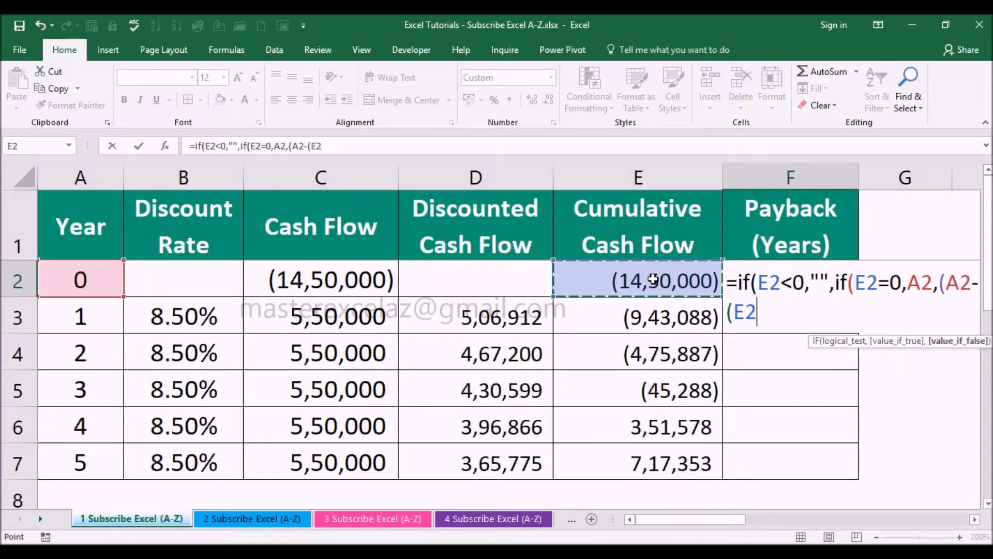
{"action": "type", "text": "/"}
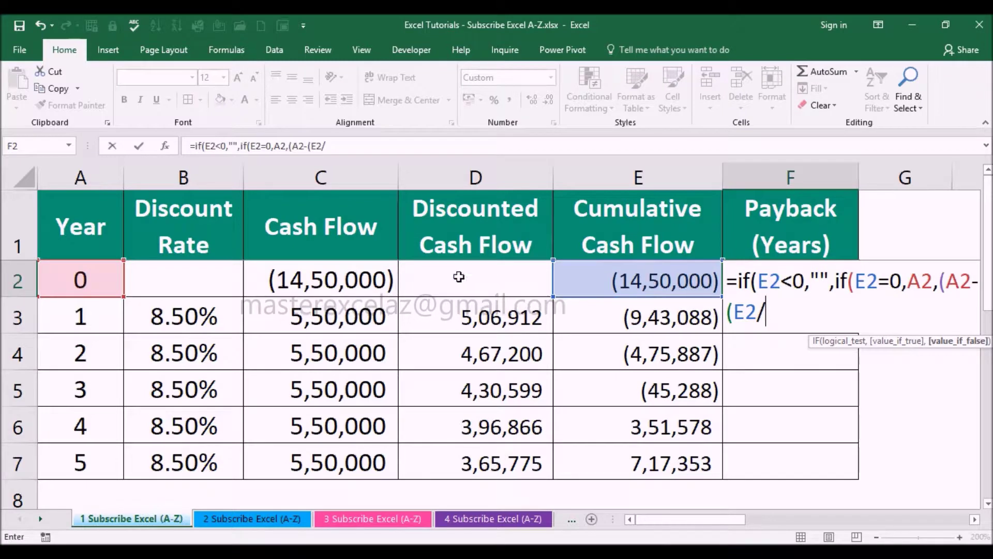
{"action": "left_click", "coordinate": [366, 277]}
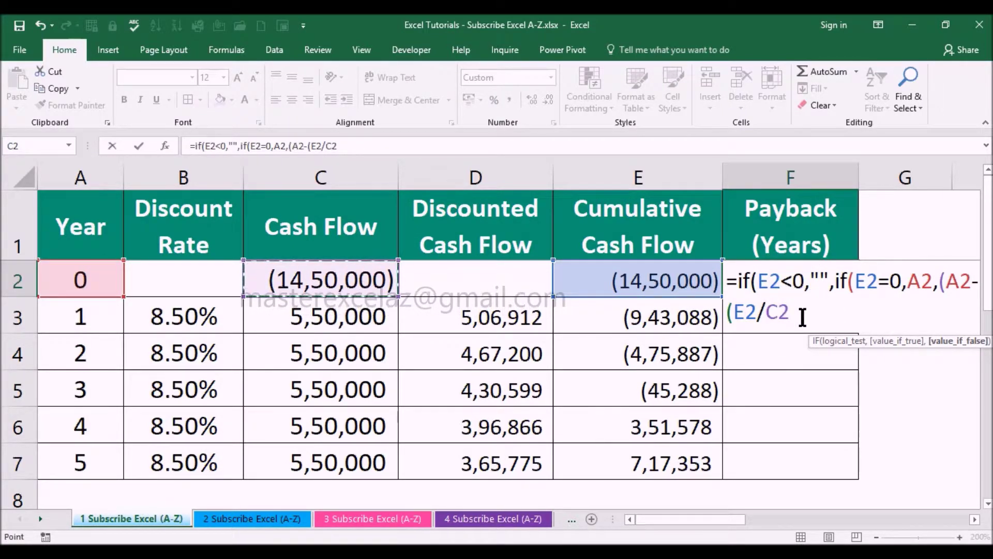
{"action": "type", "text": ")"}
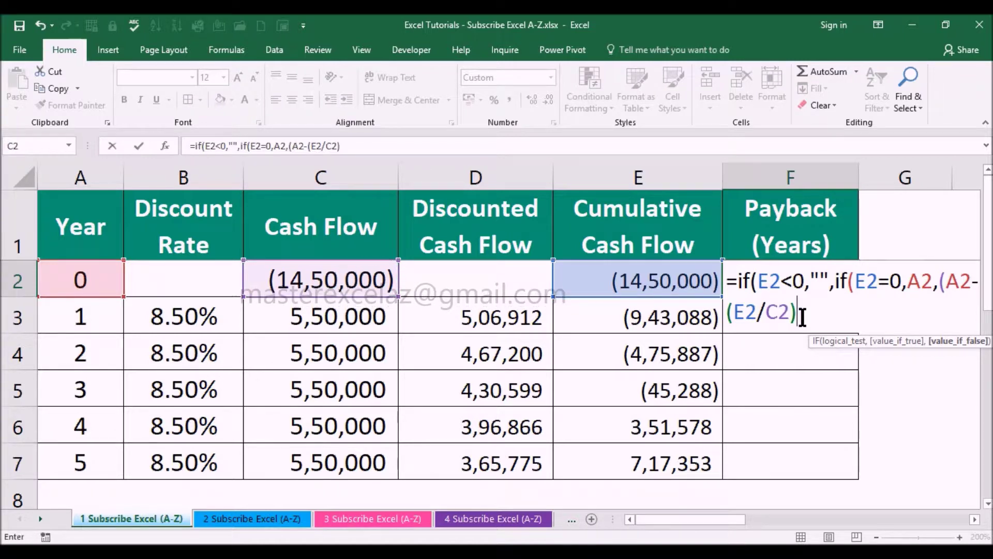
{"action": "type", "text": ")"}
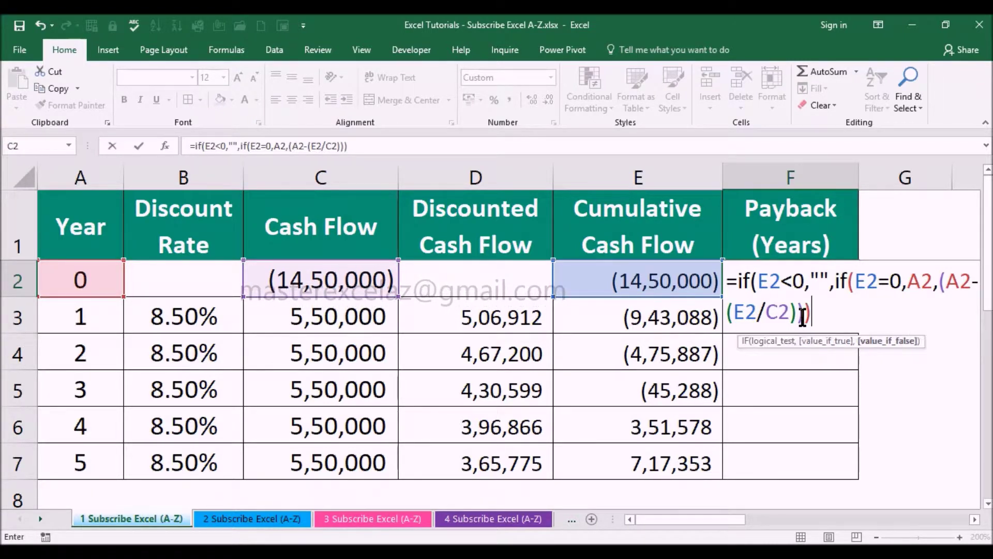
{"action": "type", "text": ")"}
{"action": "key", "text": "Return"}
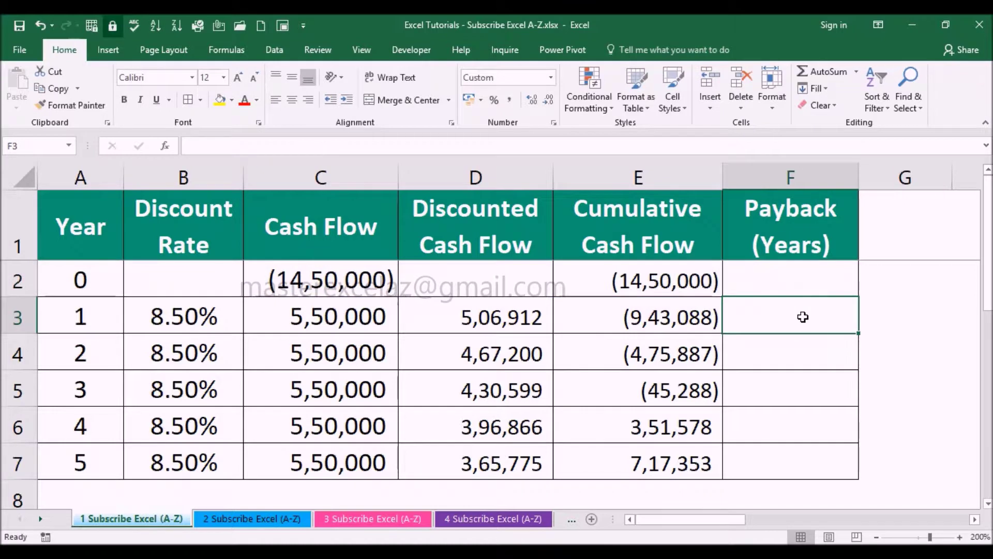
Copy the F2 payback formula down through F7.
{"action": "left_click", "coordinate": [800, 287]}
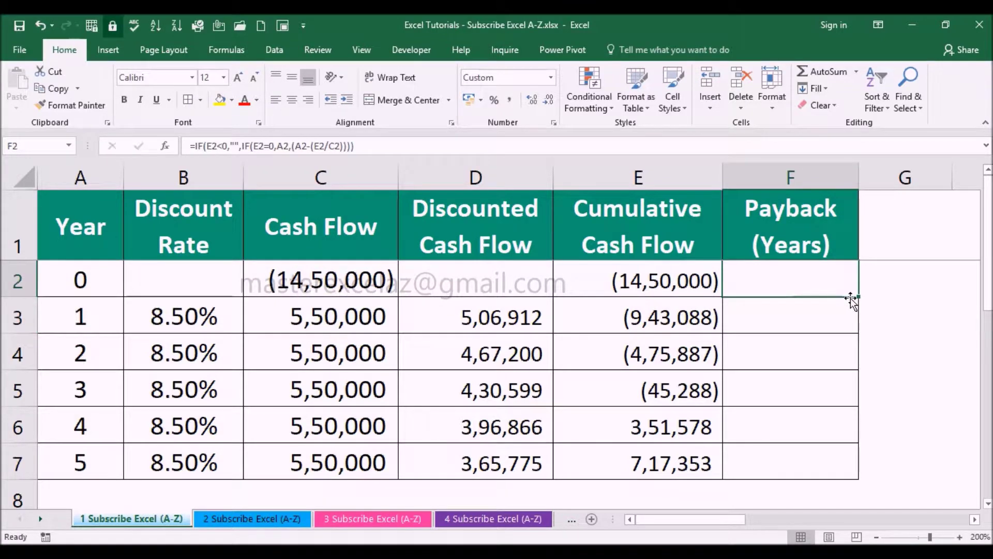
{"action": "left_click_drag", "start_coordinate": [859, 298], "coordinate": [839, 461]}
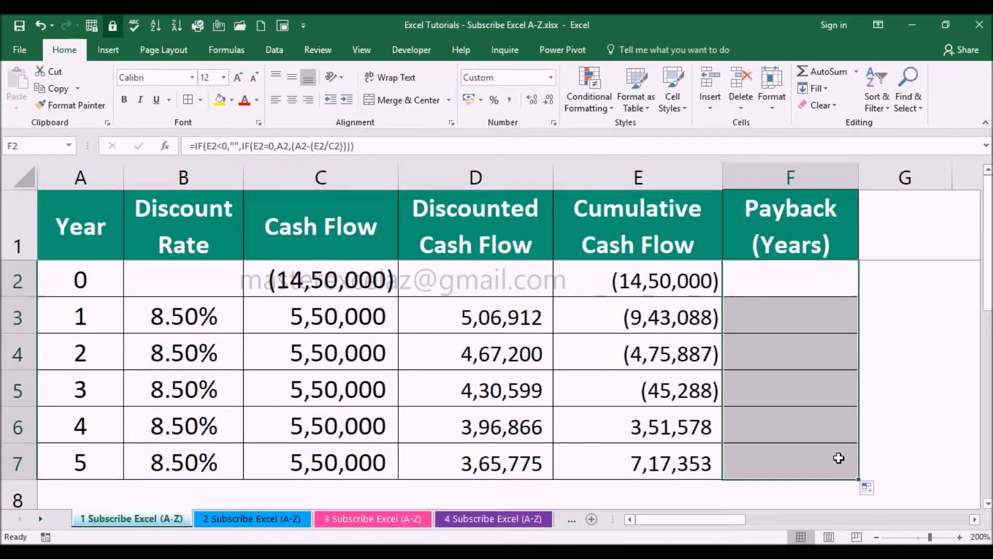
{"action": "left_click", "coordinate": [795, 283]}
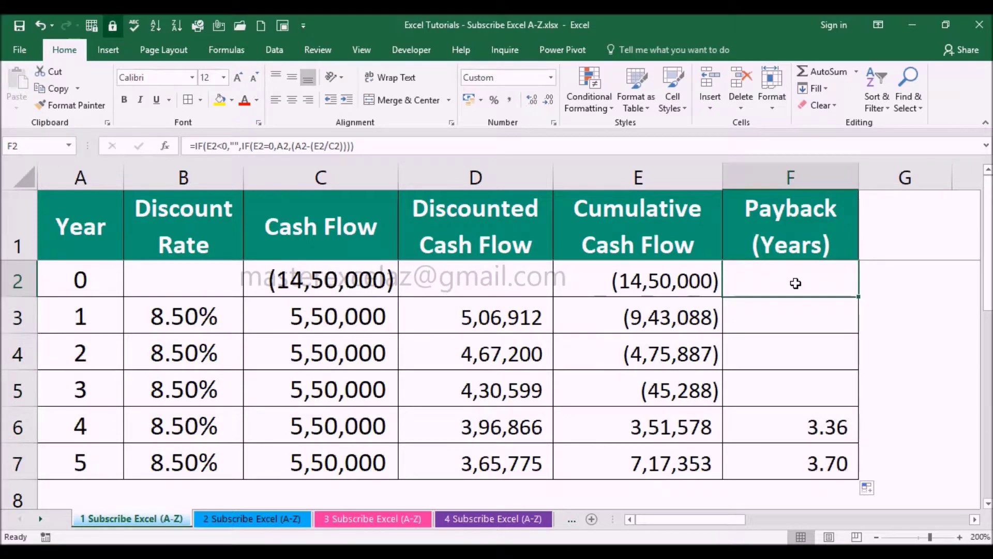
Check each copied payback formula in F2:F7, confirming 3.36 for year 4 and 3.70 for year 5.
{"action": "key", "text": "F2"}
{"action": "key", "text": "Return"}
{"action": "key", "text": "F2"}
{"action": "key", "text": "Return"}
{"action": "key", "text": "F2"}
{"action": "key", "text": "Return"}
{"action": "key", "text": "F2"}
{"action": "key", "text": "Return"}
{"action": "key", "text": "F2"}
{"action": "key", "text": "Return"}
{"action": "key", "text": "F2"}
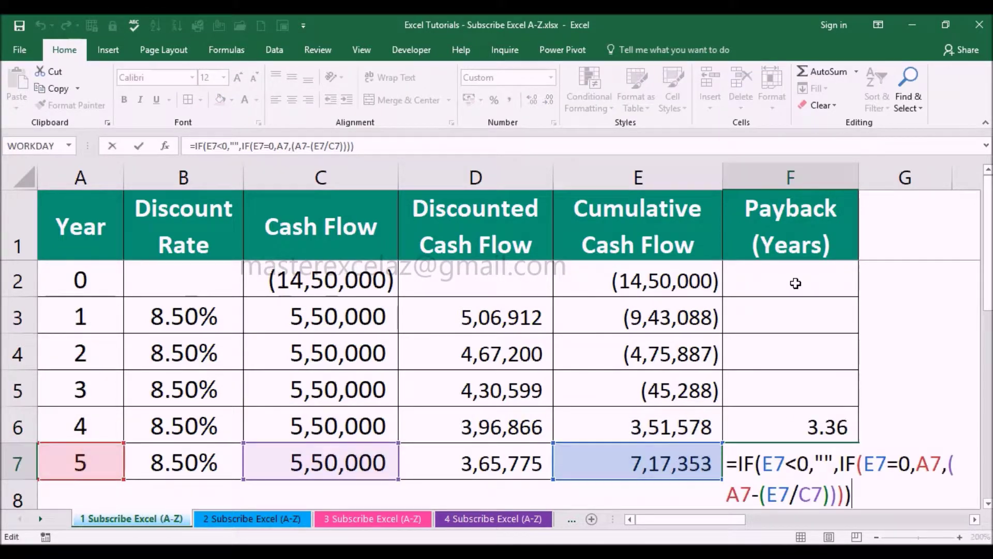
{"action": "key", "text": "ctrl+Return"}
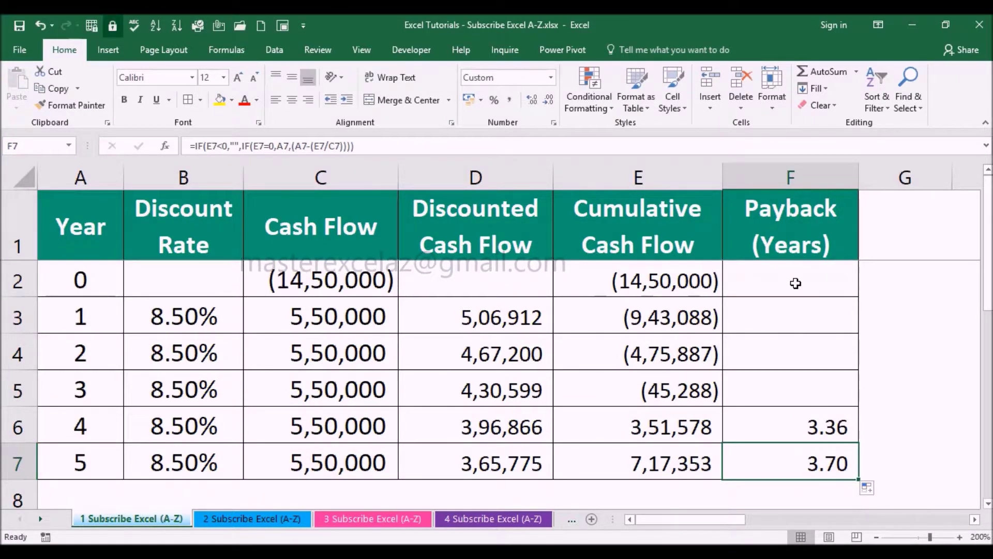
{"action": "left_click", "coordinate": [796, 283]}
{"action": "key", "text": "F2"}
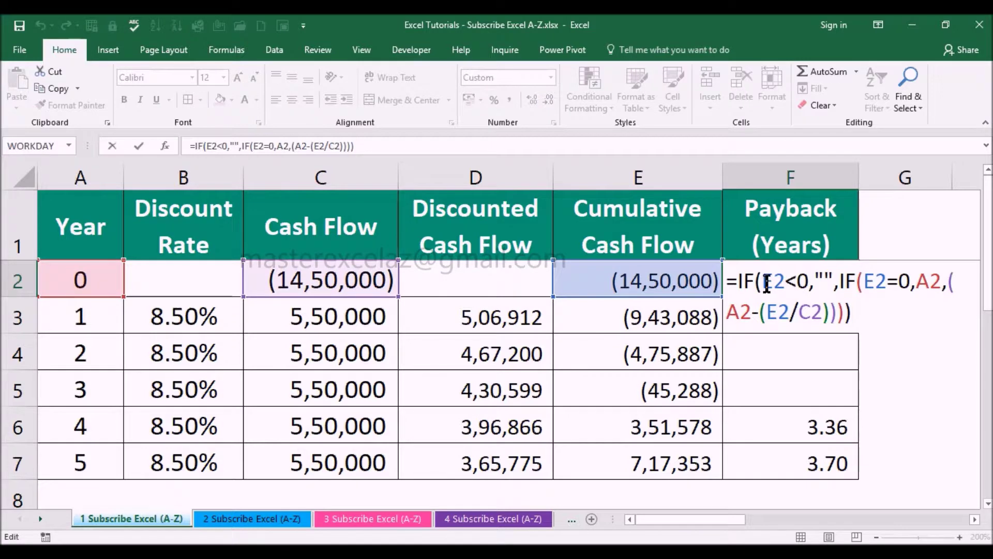
Insert if(E1>=0,"", at the start of F2's formula and add the matching closing parenthesis.
{"action": "left_click", "coordinate": [740, 280]}
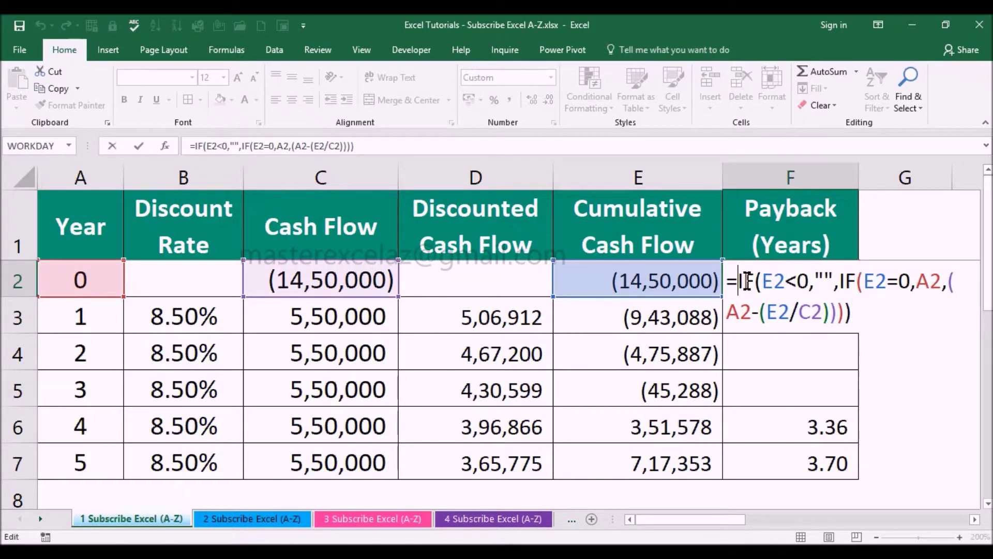
{"action": "type", "text": "if"}
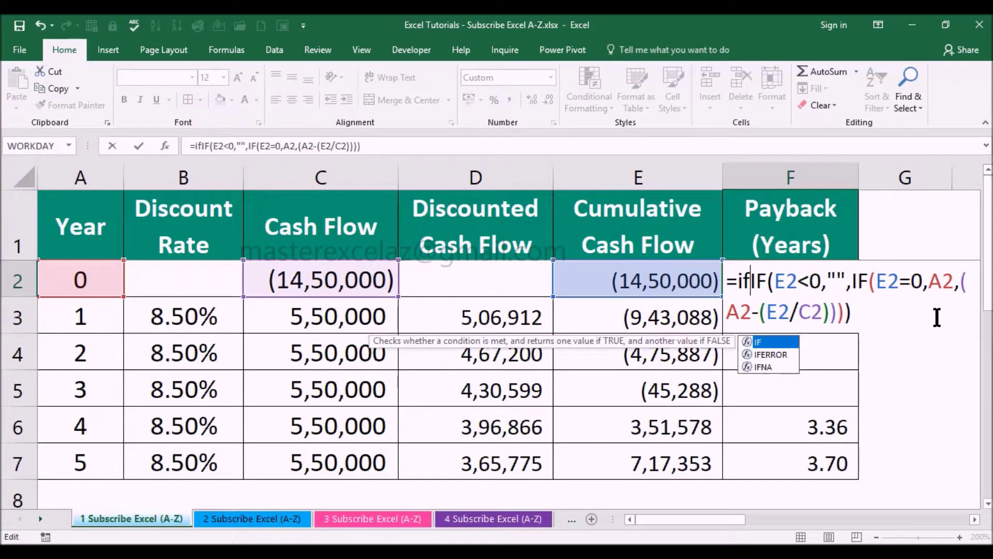
{"action": "type", "text": "("}
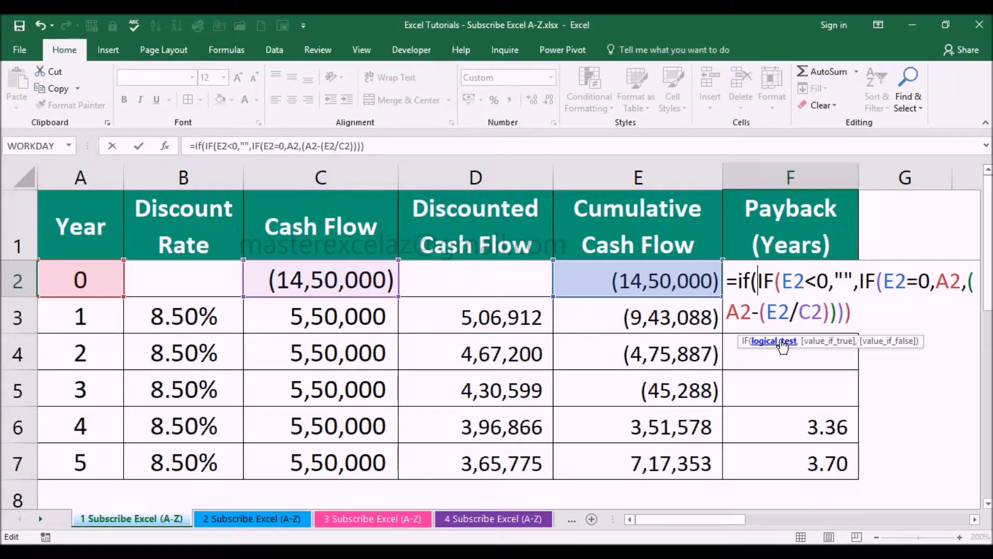
{"action": "left_click", "coordinate": [665, 238]}
{"action": "type", "text": ">"}
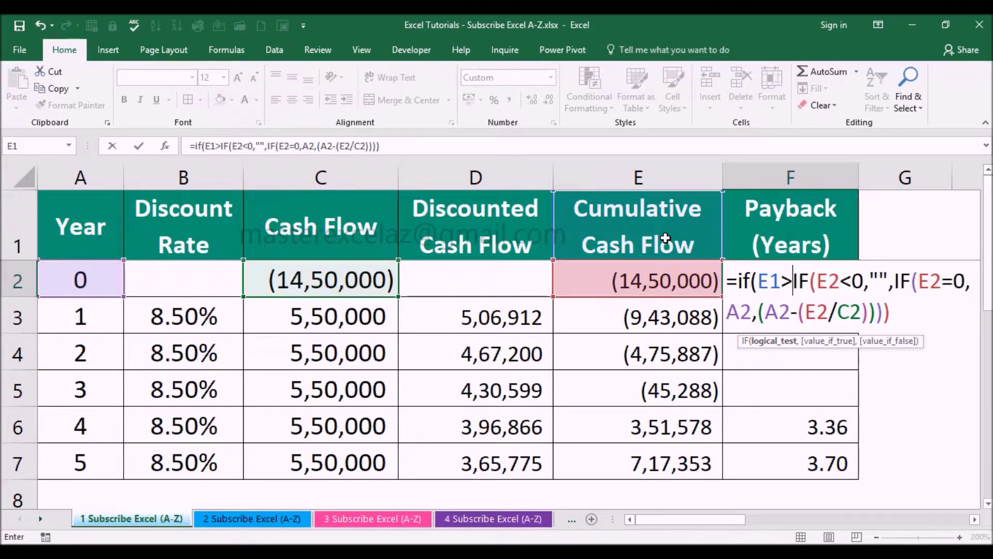
{"action": "type", "text": "=0"}
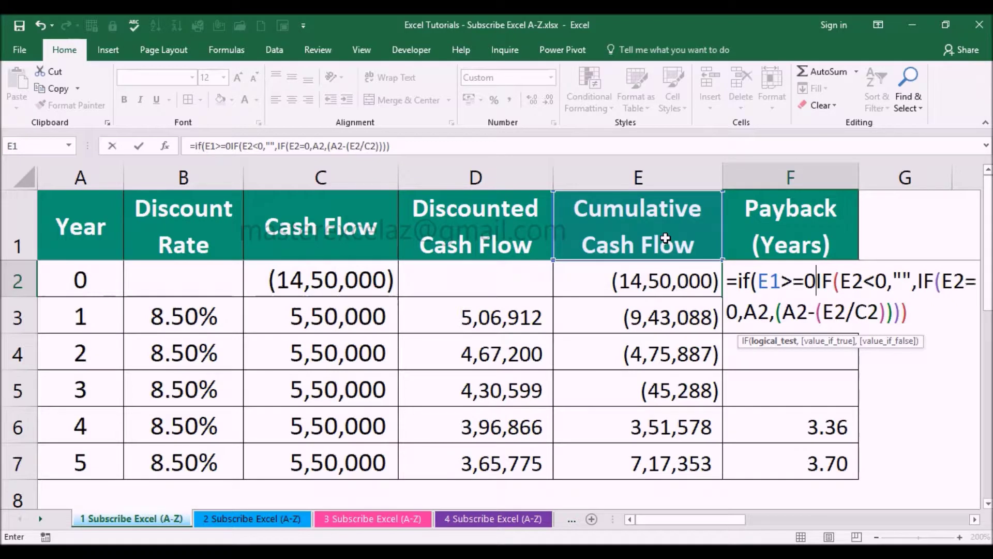
{"action": "type", "text": ","}
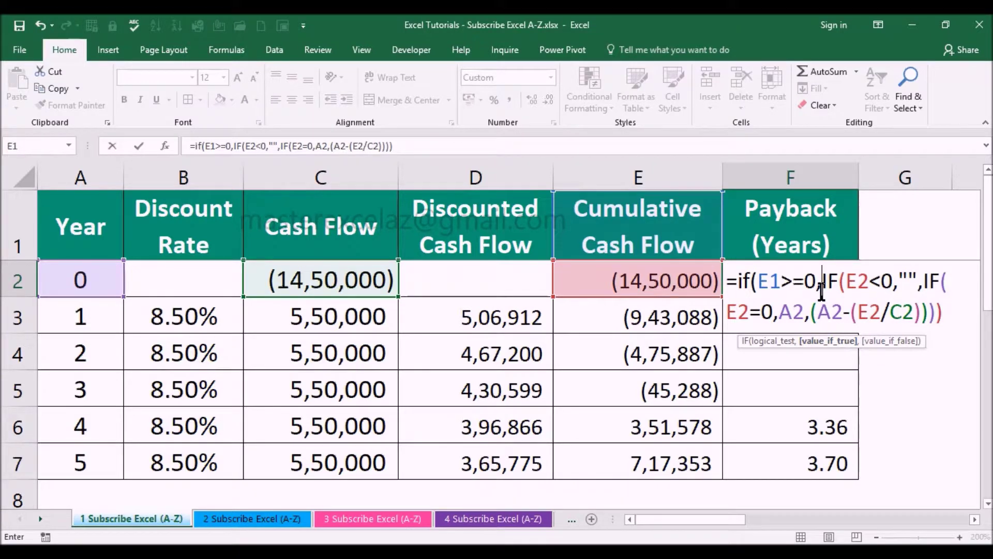
{"action": "type", "text": "\"\""}
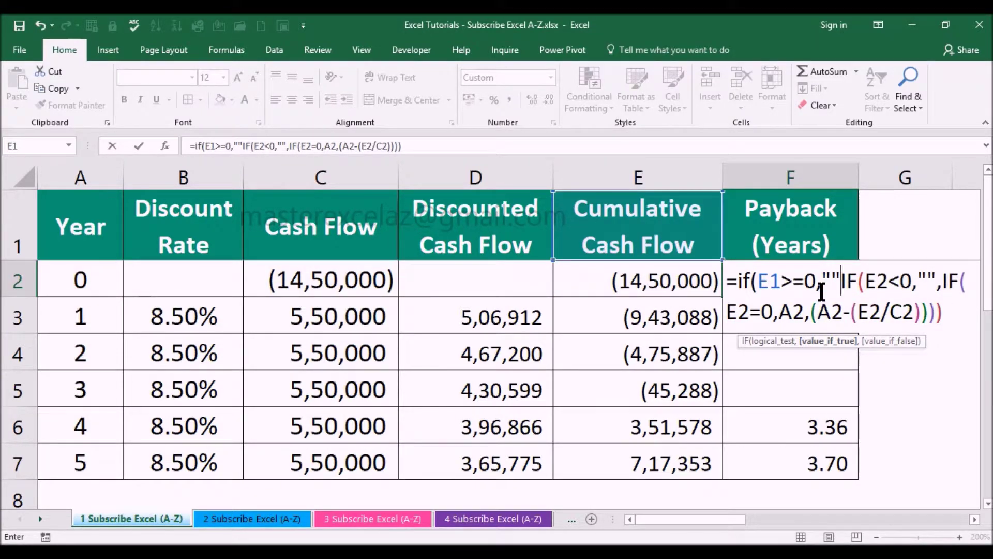
{"action": "type", "text": ","}
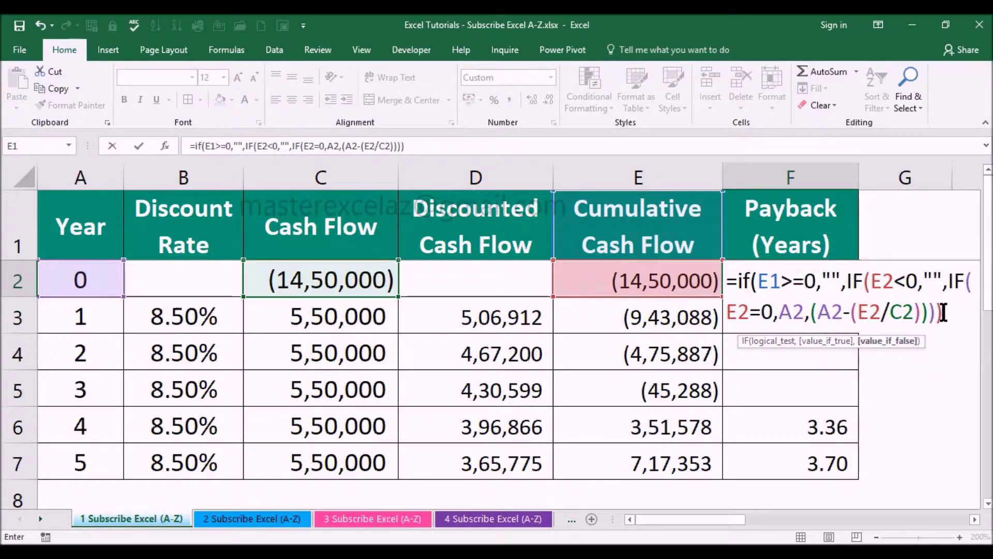
{"action": "type", "text": ")"}
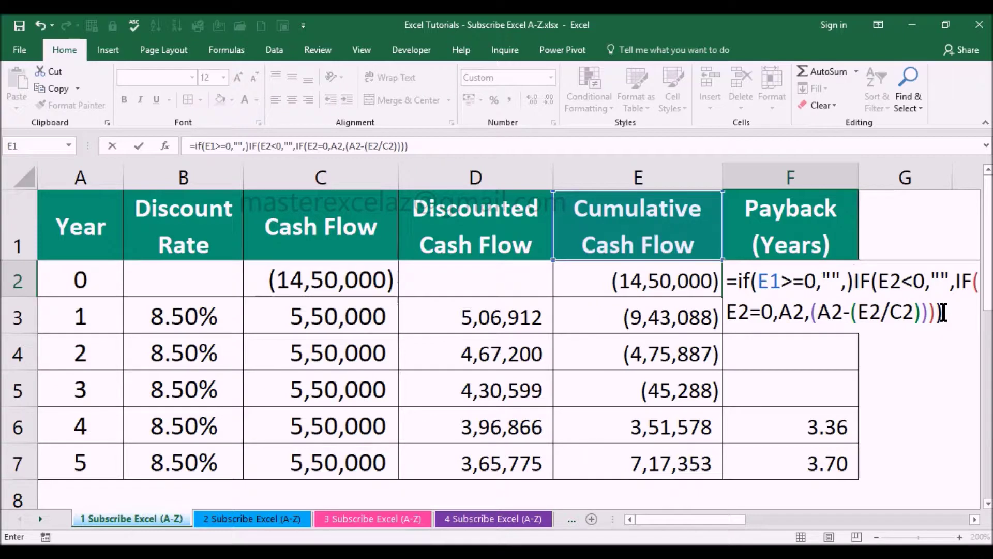
{"action": "key", "text": "BackSpace"}
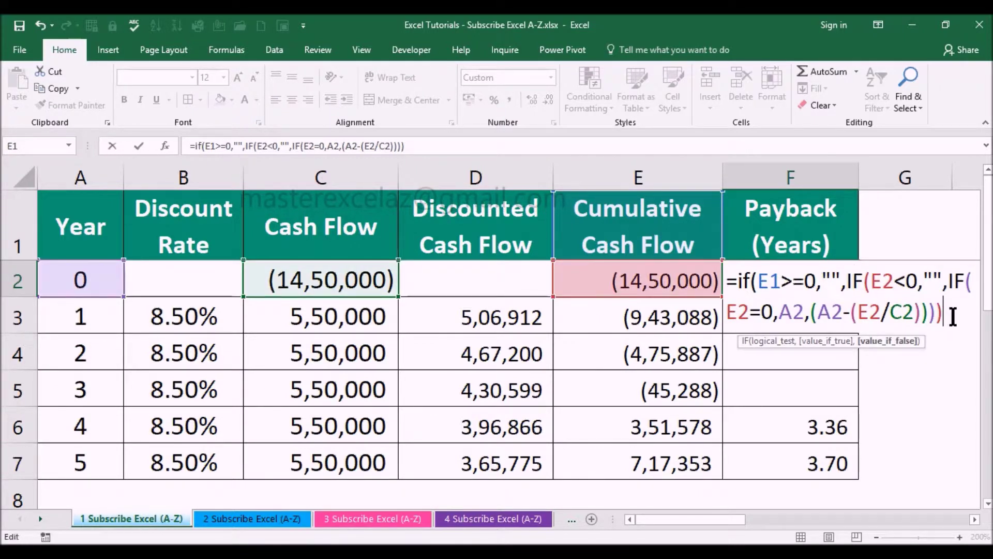
{"action": "type", "text": ")"}
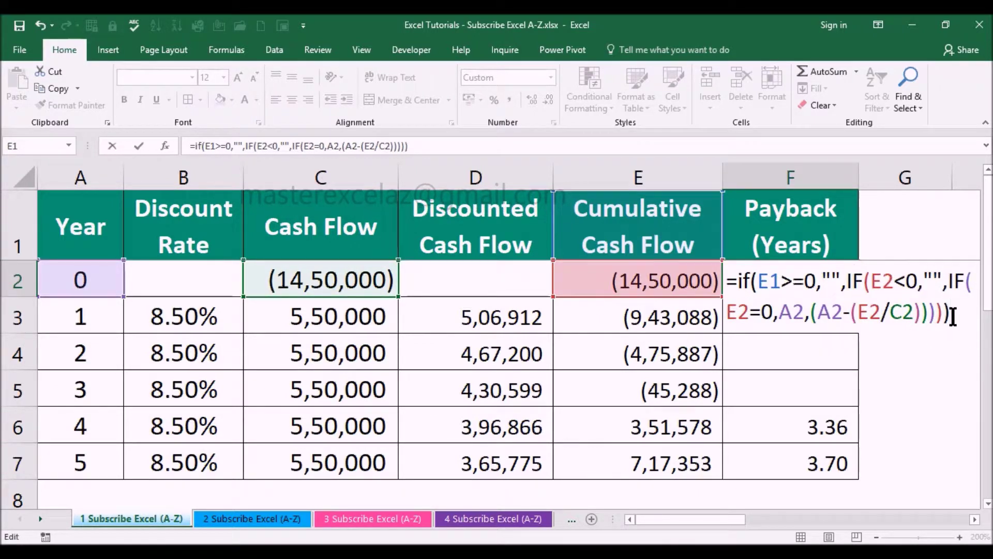
{"action": "key", "text": "Return"}
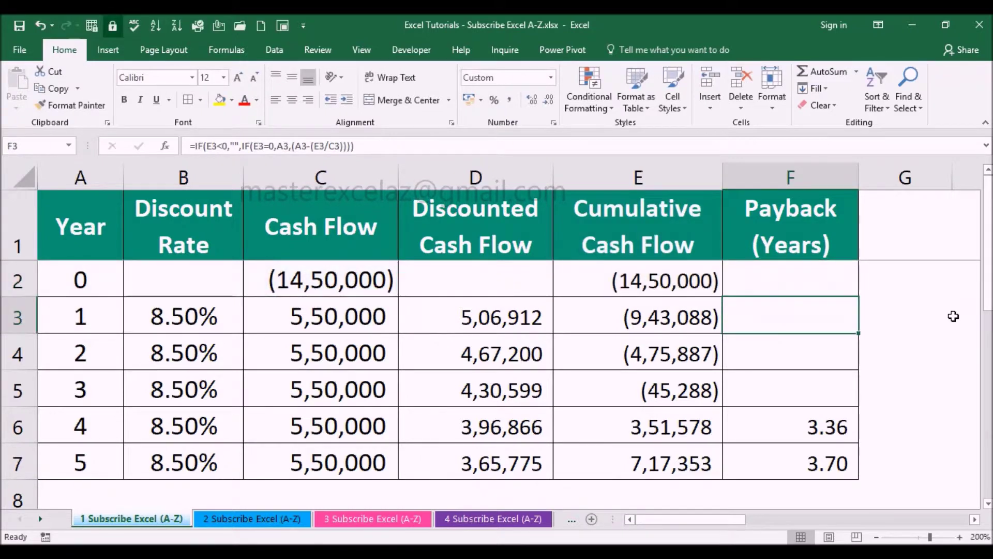
Copy the revised F2 formula down to F7, leaving 3.36 only in year 4 and year 5 blank.
{"action": "left_click", "coordinate": [827, 281]}
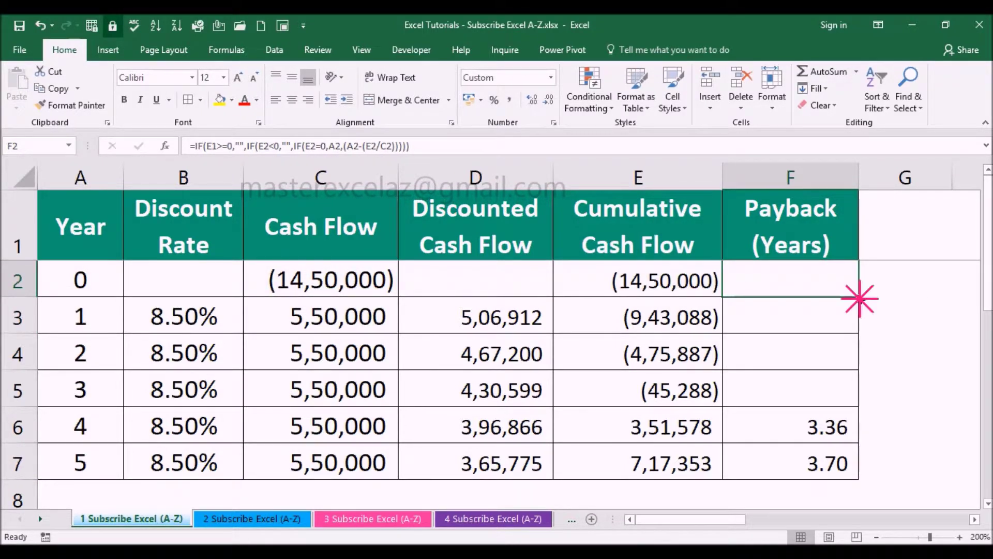
{"action": "left_click_drag", "start_coordinate": [859, 298], "coordinate": [847, 457]}
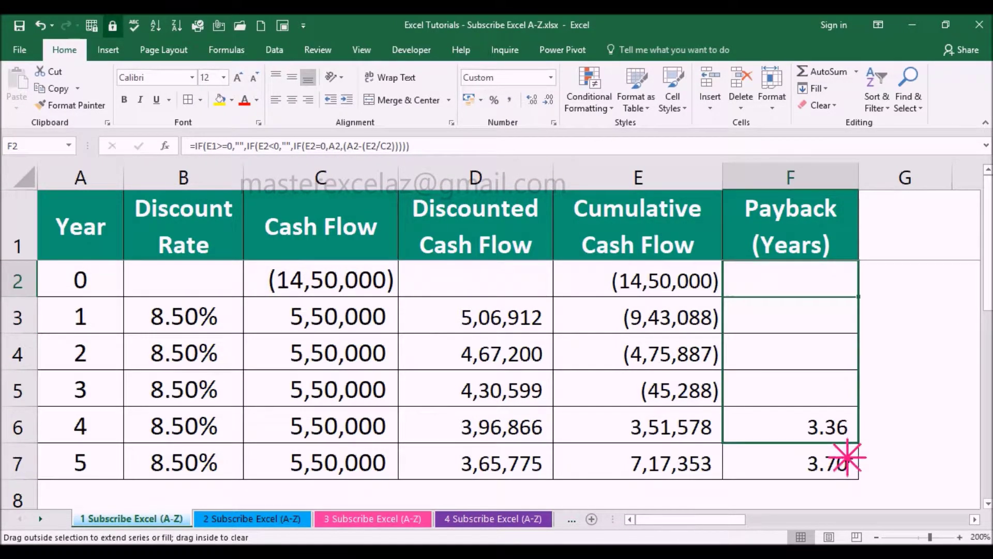
{"action": "left_click_drag", "start_coordinate": [847, 457], "coordinate": [846, 470]}
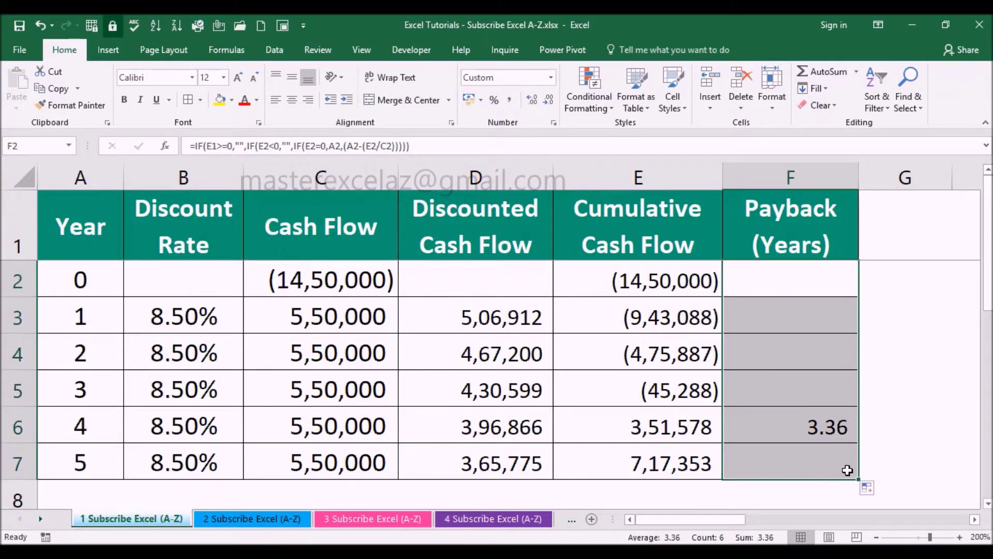
{"action": "left_click", "coordinate": [804, 283]}
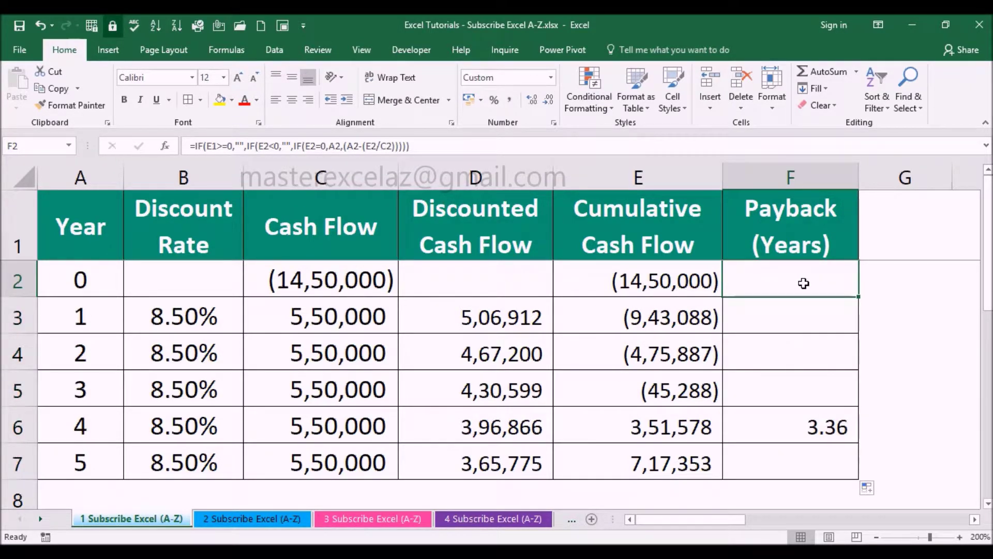
{"action": "double_click", "coordinate": [803, 283]}
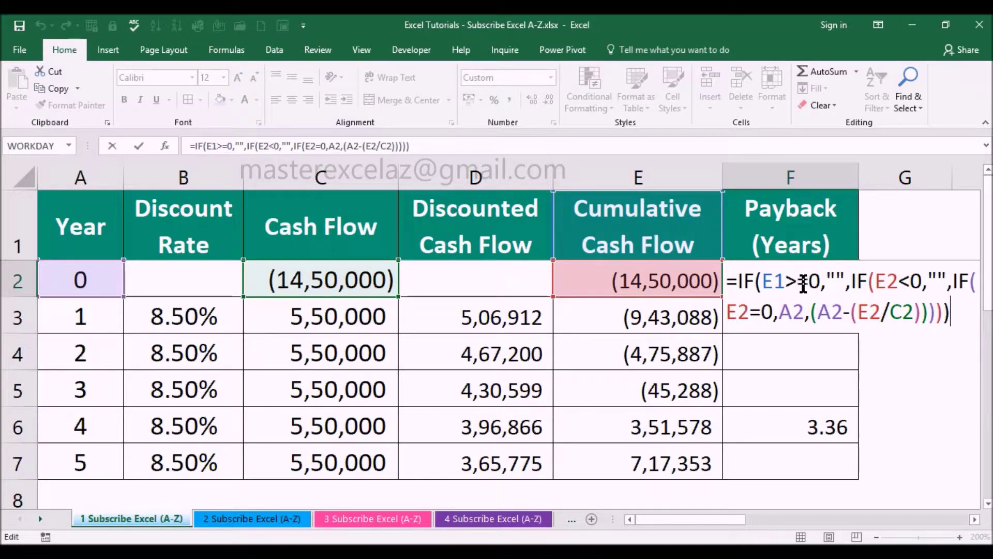
{"action": "key", "text": "Return"}
{"action": "key", "text": "ctrl+d"}
{"action": "key", "text": "F2"}
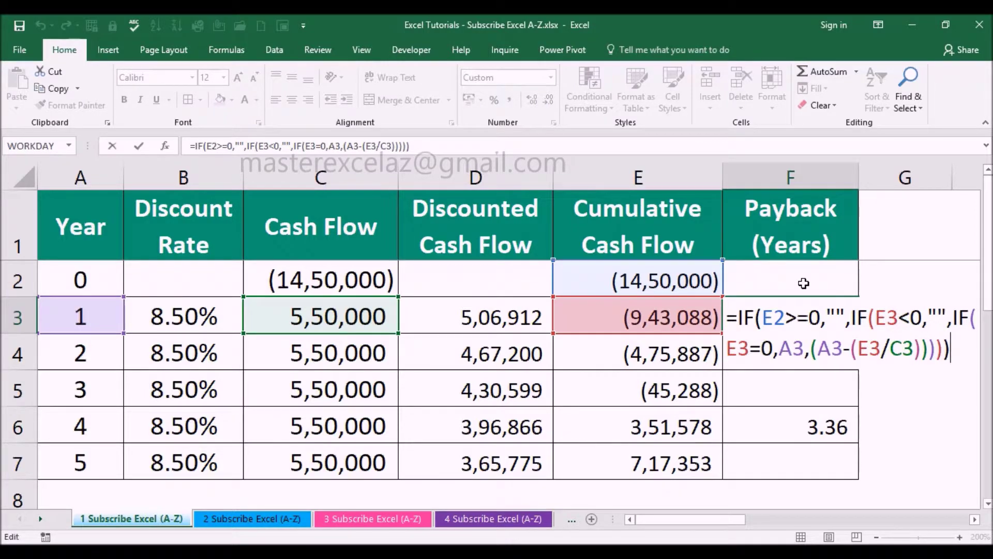
{"action": "key", "text": "Return"}
{"action": "key", "text": "ctrl+d"}
{"action": "key", "text": "F2"}
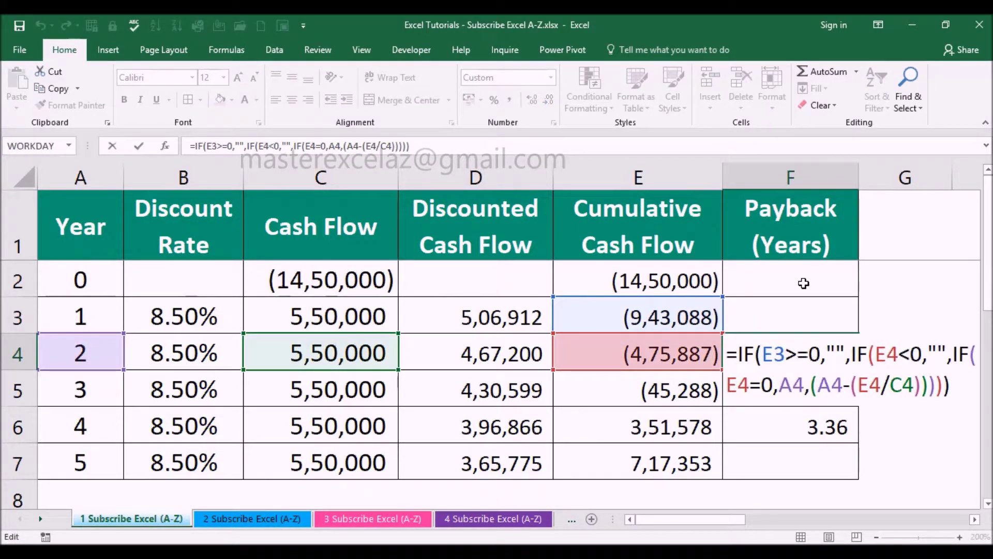
{"action": "key", "text": "Return"}
{"action": "key", "text": "ctrl+d"}
{"action": "key", "text": "F2"}
{"action": "key", "text": "Return"}
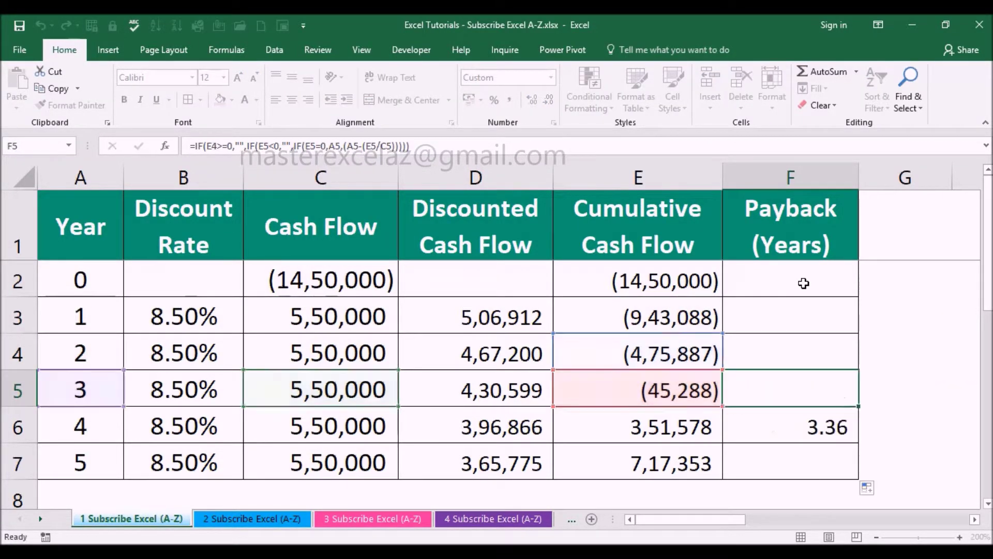
{"action": "key", "text": "ctrl+d"}
{"action": "key", "text": "F2"}
{"action": "key", "text": "Return"}
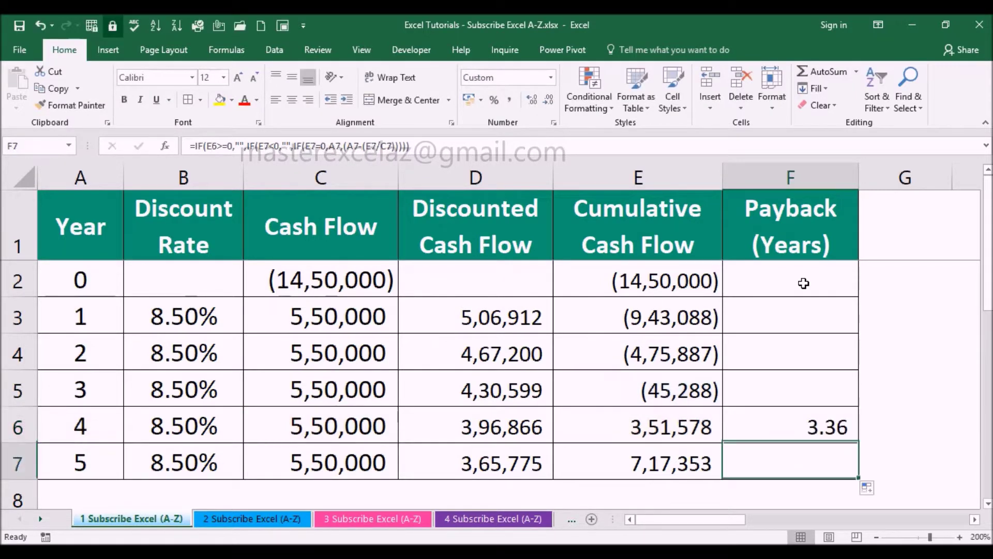
{"action": "key", "text": "ctrl+d"}
{"action": "key", "text": "F2"}
{"action": "key", "text": "Escape"}
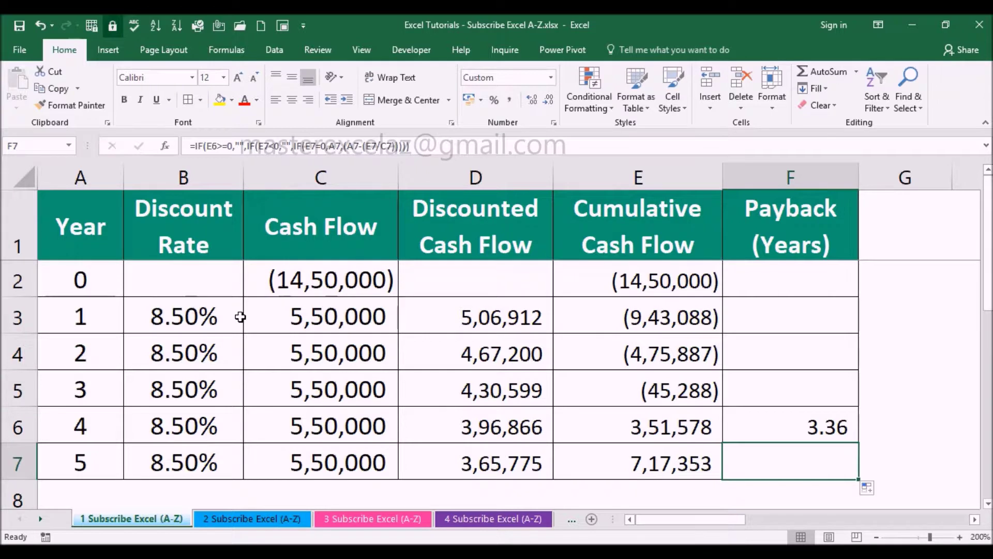
Set every year's cash flow to 7,00,000 by filling C3 down to C7.
{"action": "left_click", "coordinate": [277, 320]}
{"action": "type", "text": "700000"}
{"action": "key", "text": "Return"}
{"action": "key", "text": "Up"}
{"action": "key", "text": "shift+Down"}
{"action": "key", "text": "shift+Down"}
{"action": "key", "text": "shift+Down"}
{"action": "key", "text": "ctrl+d"}
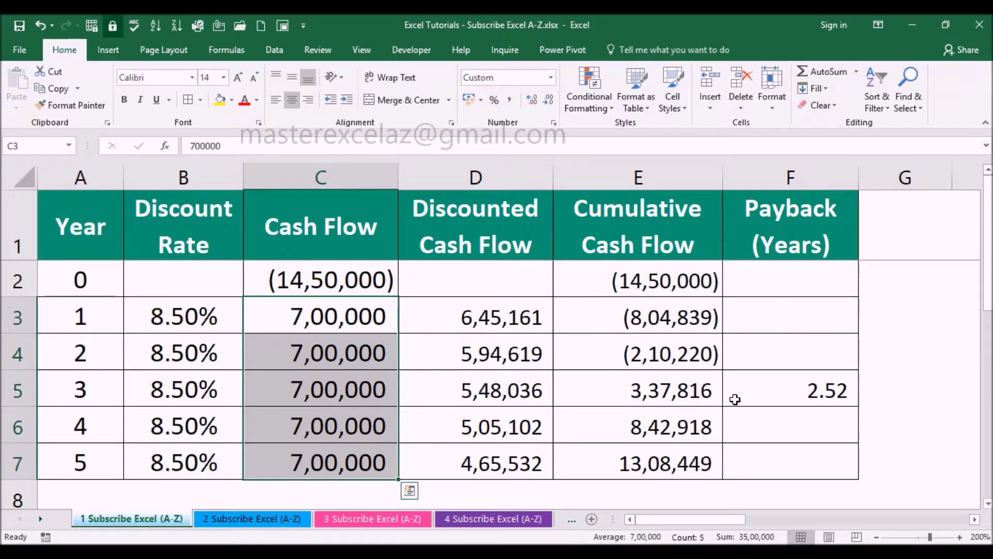
Set the discount rate for years 1 to 5 to 9%.
{"action": "key", "text": "Down"}
{"action": "key", "text": "Left"}
{"action": "key", "text": "Up"}
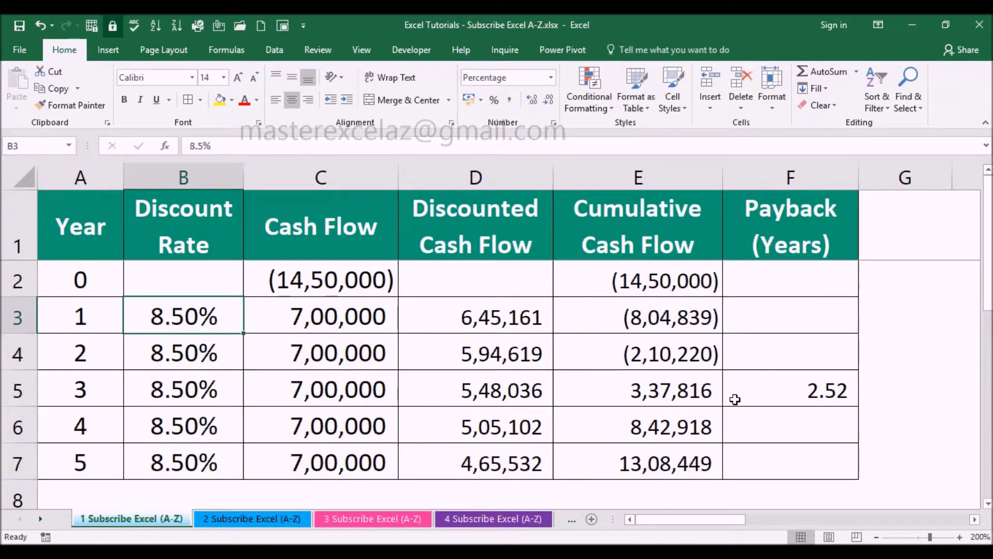
{"action": "type", "text": "9"}
{"action": "key", "text": "Return"}
{"action": "key", "text": "Up"}
{"action": "key", "text": "shift+Down"}
{"action": "key", "text": "shift+Down"}
{"action": "key", "text": "shift+Down"}
{"action": "key", "text": "ctrl+d"}
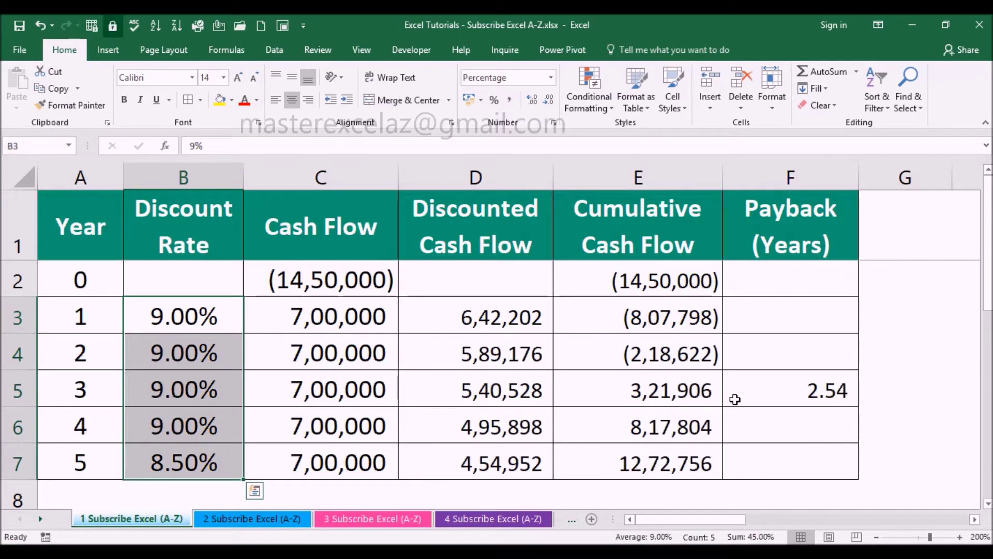
{"action": "key", "text": "Down"}
Change the discount rate for all five years to 7%.
{"action": "key", "text": "Up"}
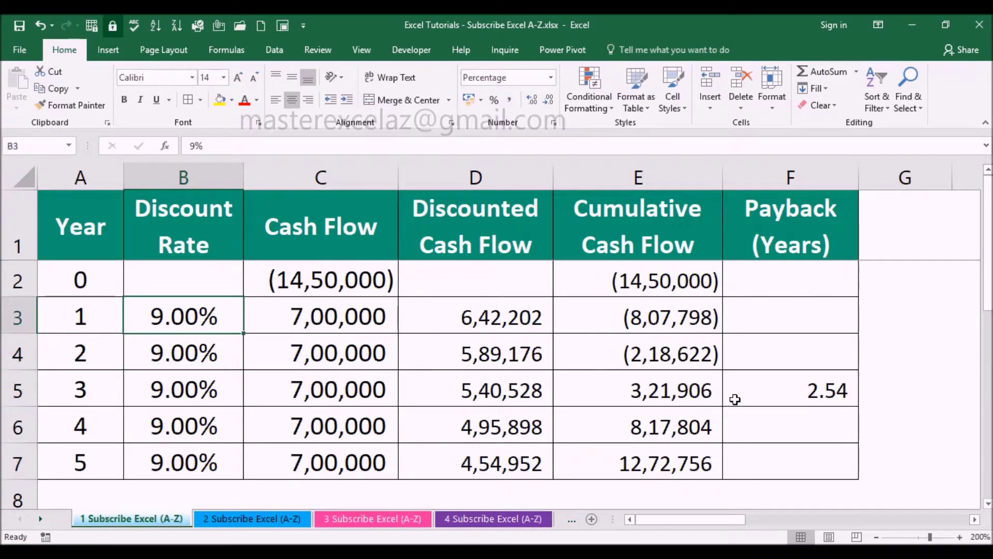
{"action": "type", "text": "7%"}
{"action": "key", "text": "Return"}
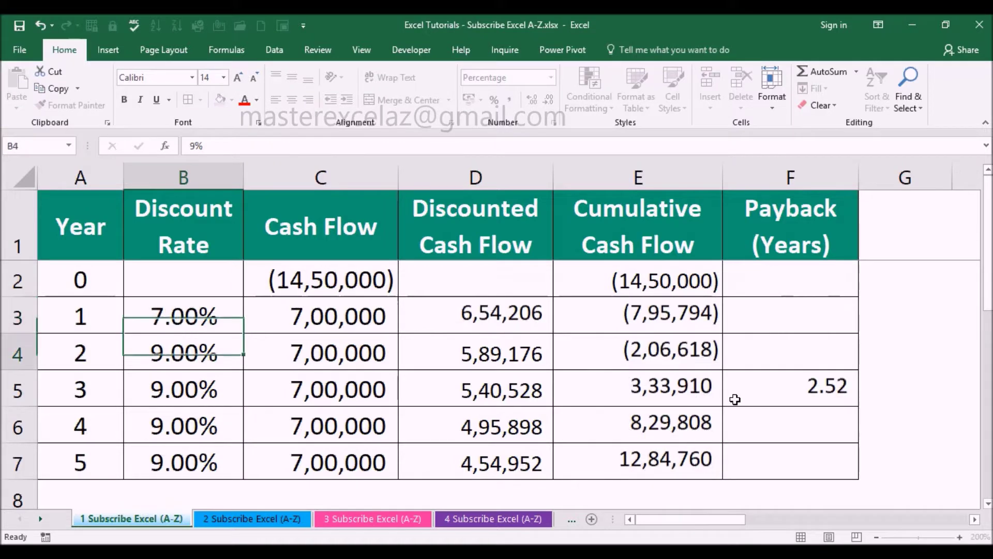
{"action": "key", "text": "Up"}
{"action": "key", "text": "shift+Down"}
{"action": "key", "text": "shift+Down"}
{"action": "key", "text": "shift+Down"}
{"action": "key", "text": "ctrl+d"}
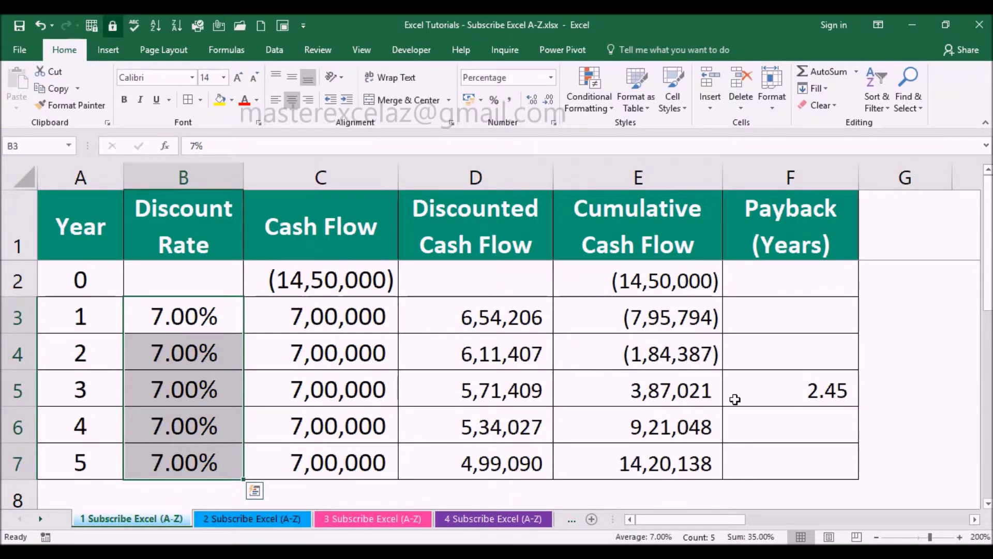
{"action": "key", "text": "Down"}
Change the discount rate for all five years to 10.50%, giving a 2.61-year payback.
{"action": "key", "text": "Up"}
{"action": "type", "text": "10.5"}
{"action": "key", "text": "Return"}
{"action": "key", "text": "Up"}
{"action": "key", "text": "shift+Down"}
{"action": "key", "text": "shift+Down"}
{"action": "key", "text": "shift+Down"}
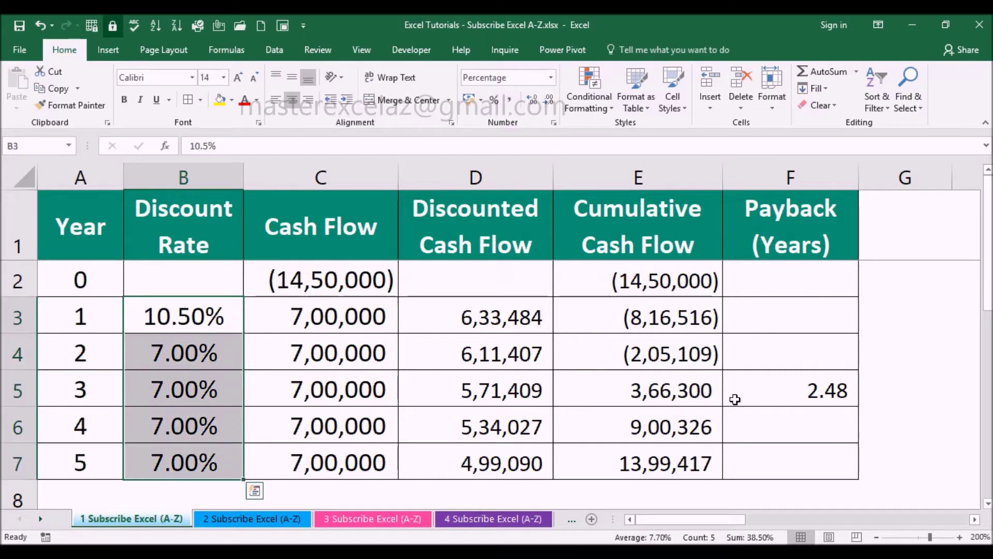
{"action": "key", "text": "ctrl+d"}
{"action": "key", "text": "Right"}
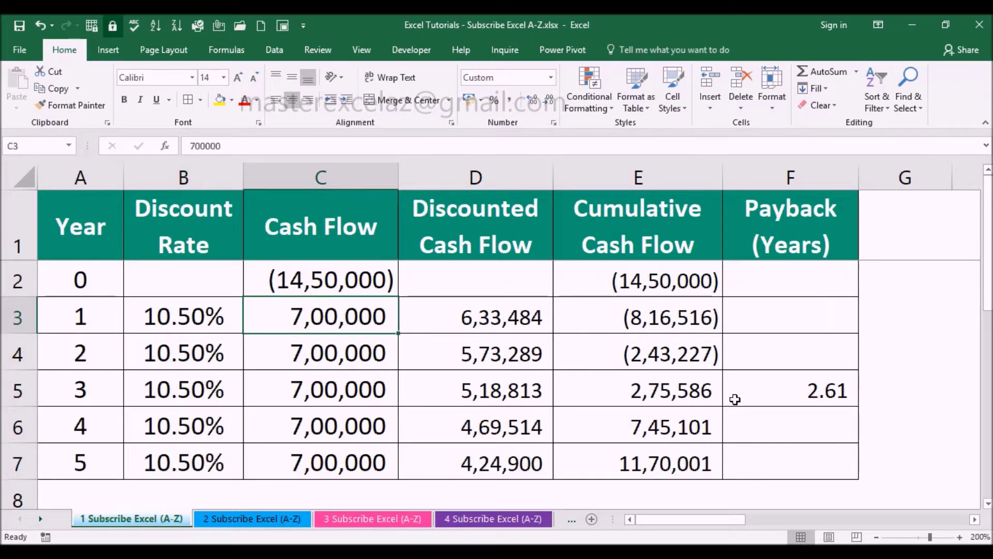
Enter 8,50,000 as the year 1 cash flow and paste it into the later-year cash flows.
{"action": "key", "text": "F2"}
{"action": "key", "text": "BackSpace"}
{"action": "key", "text": "BackSpace"}
{"action": "key", "text": "BackSpace"}
{"action": "type", "text": "8,50,0"}
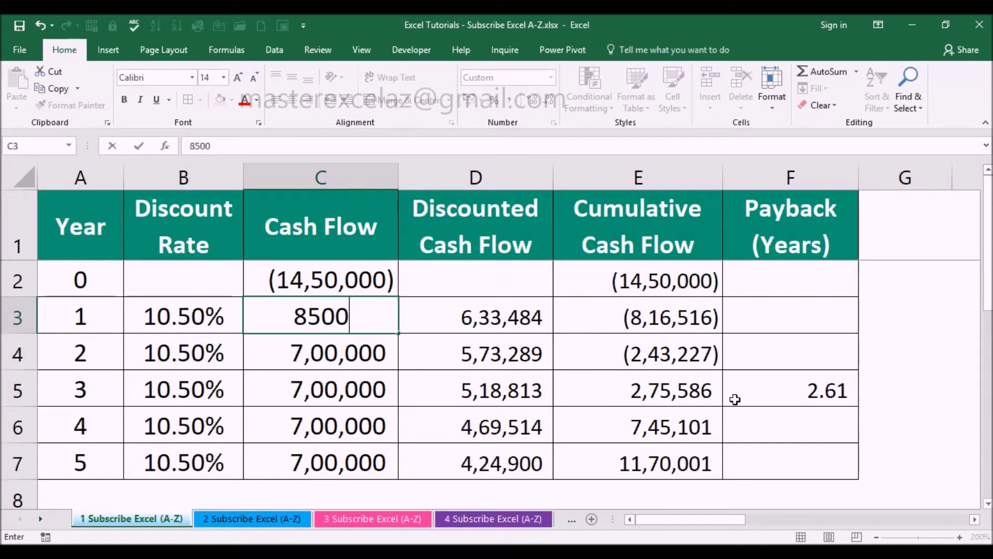
{"action": "type", "text": "00"}
{"action": "key", "text": "Return"}
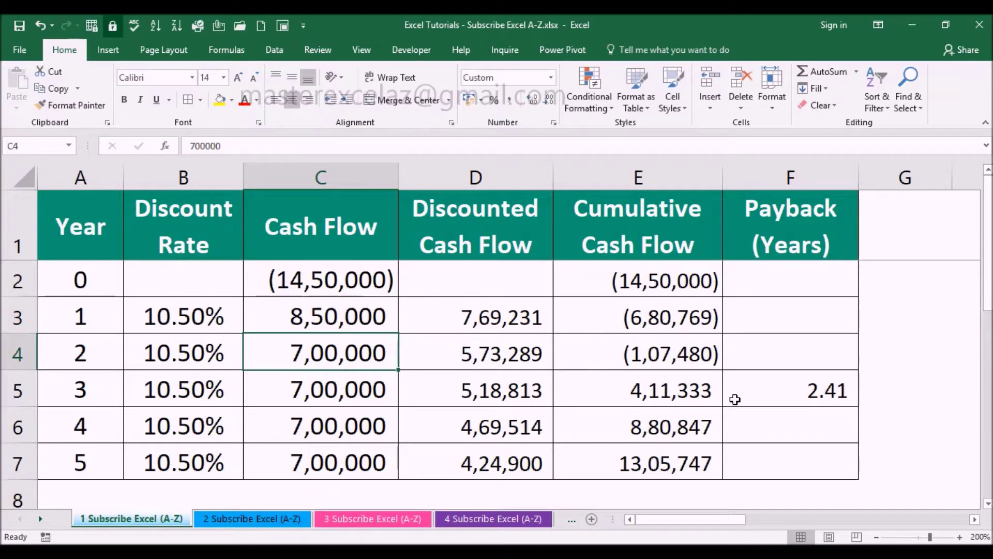
{"action": "key", "text": "Up"}
{"action": "key", "text": "ctrl+c"}
{"action": "key", "text": "Down"}
{"action": "key", "text": "Down"}
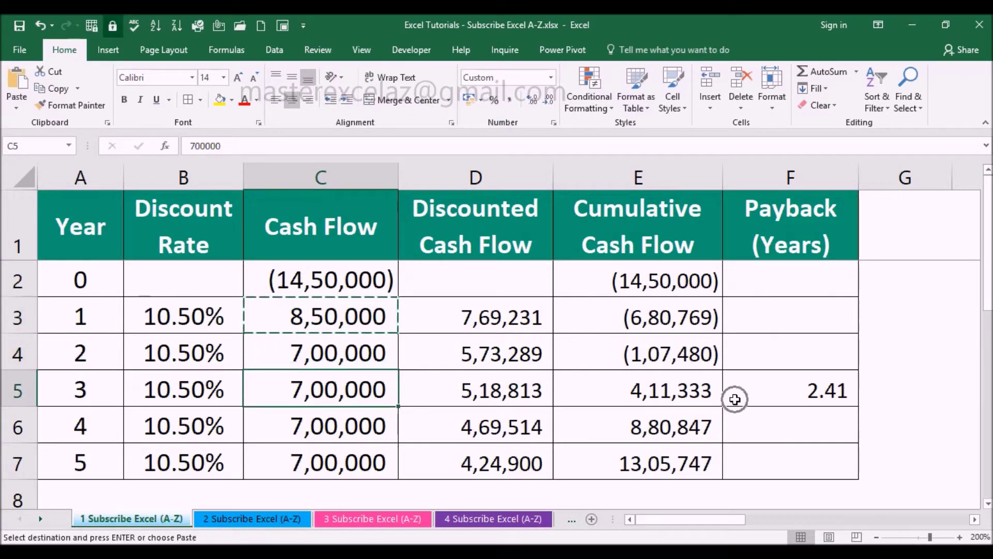
{"action": "key", "text": "ctrl+v"}
{"action": "key", "text": "Down"}
{"action": "key", "text": "Down"}
{"action": "key", "text": "Up"}
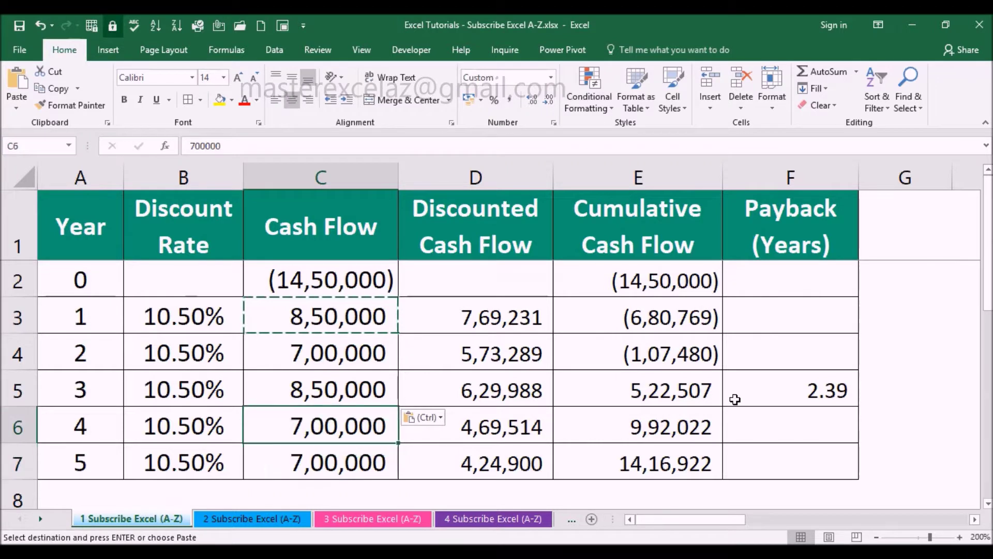
{"action": "key", "text": "ctrl+v"}
{"action": "key", "text": "Up"}
{"action": "key", "text": "Up"}
{"action": "key", "text": "Up"}
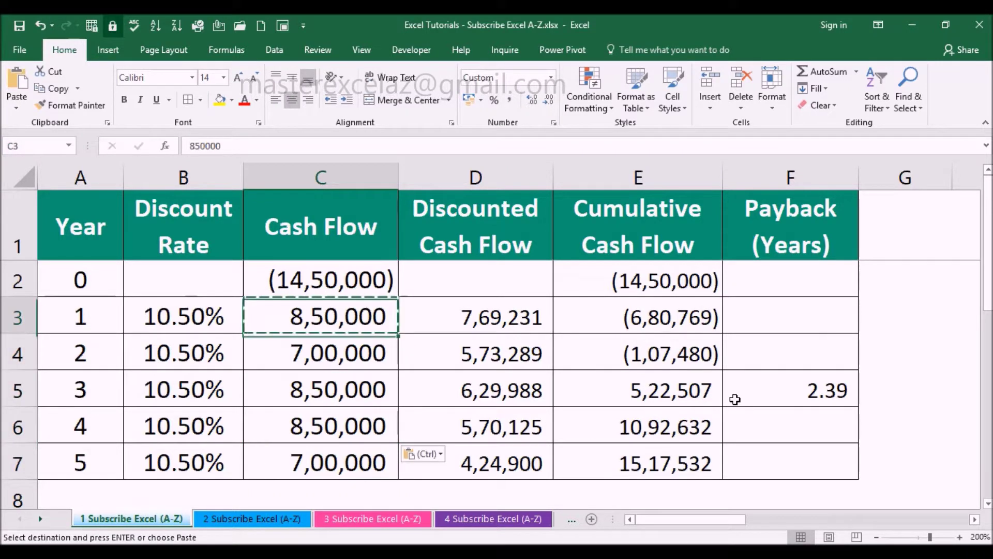
{"action": "key", "text": "Escape"}
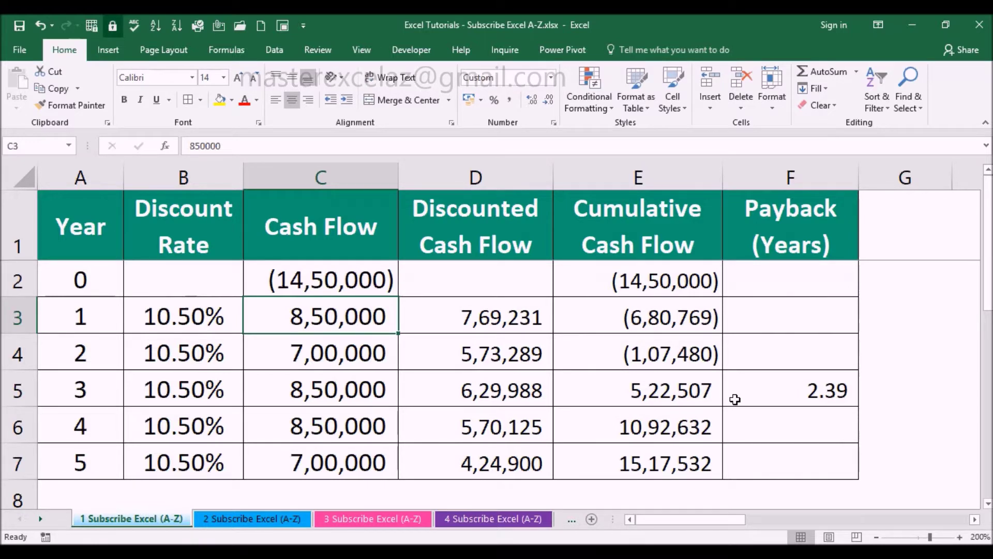
Set years 1 and 2 cash flows to 4,50,000 and year 3 to 7,00,000.
{"action": "type", "text": "4"}
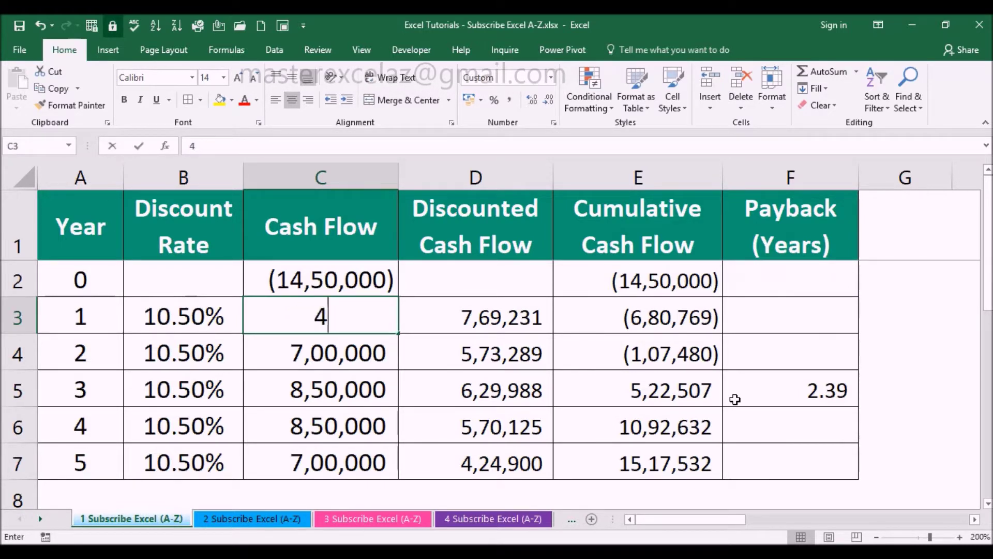
{"action": "type", "text": ",50,000"}
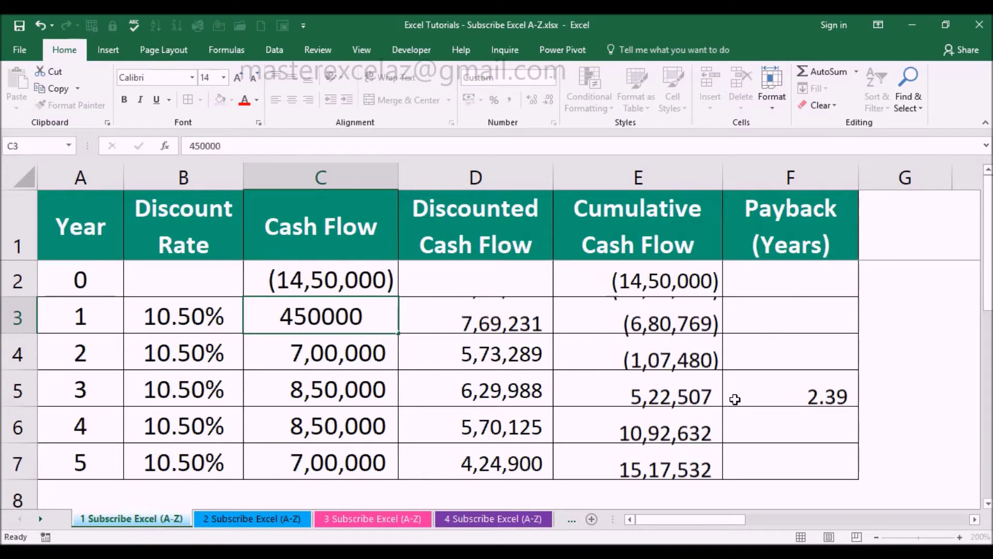
{"action": "key", "text": "Return"}
{"action": "key", "text": "Up"}
{"action": "key", "text": "ctrl+c"}
{"action": "key", "text": "Down"}
{"action": "key", "text": "ctrl+v"}
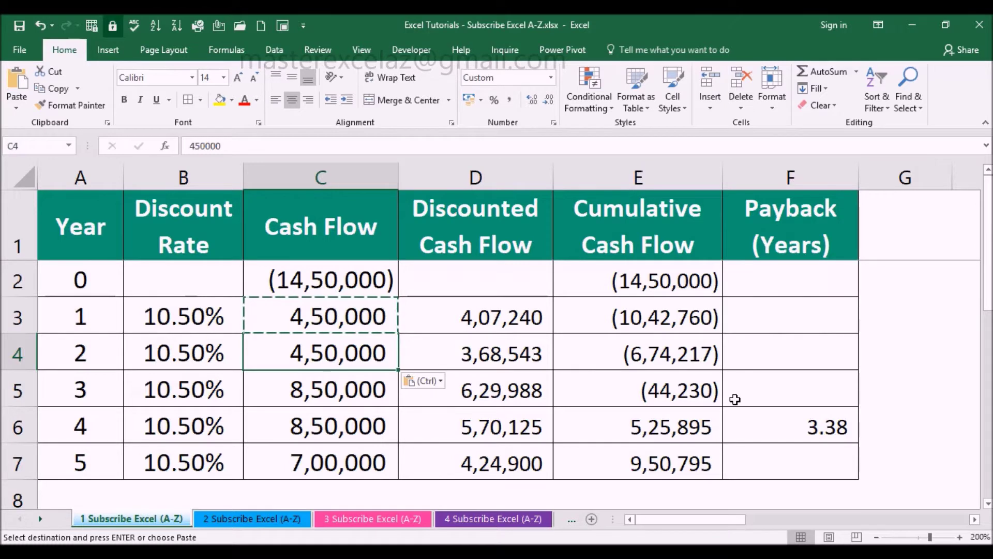
{"action": "key", "text": "Down"}
{"action": "key", "text": "Down"}
{"action": "key", "text": "Down"}
{"action": "key", "text": "ctrl+c"}
{"action": "key", "text": "Up"}
{"action": "key", "text": "Up"}
{"action": "key", "text": "ctrl+v"}
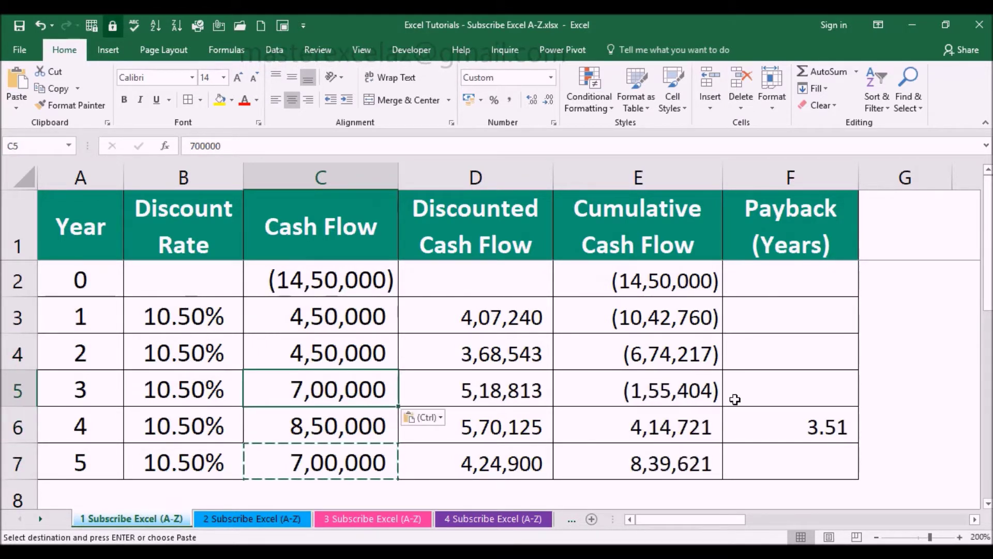
{"action": "key", "text": "Escape"}
Set the discount rate for all five years to 7.65%.
{"action": "key", "text": "Left"}
{"action": "key", "text": "Up"}
{"action": "key", "text": "Up"}
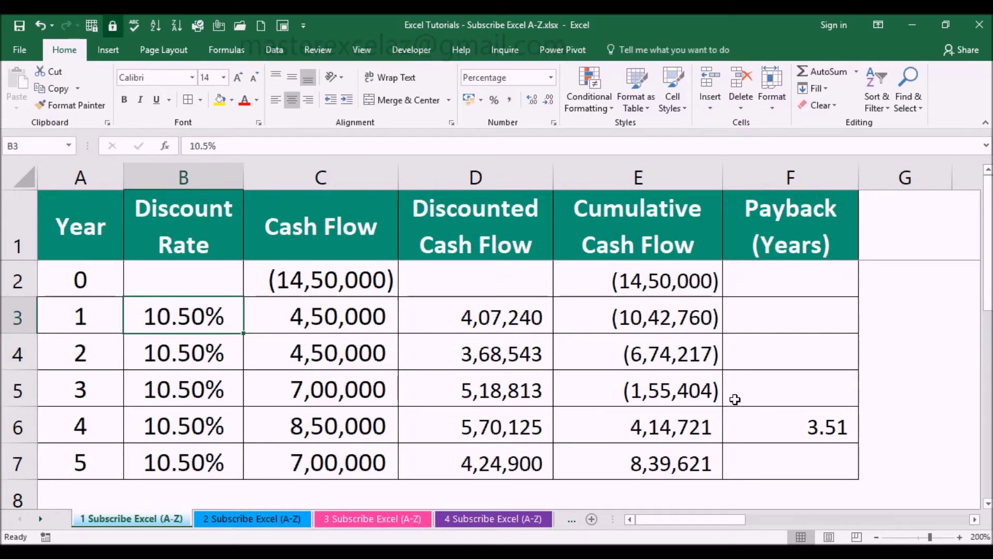
{"action": "type", "text": "7.65"}
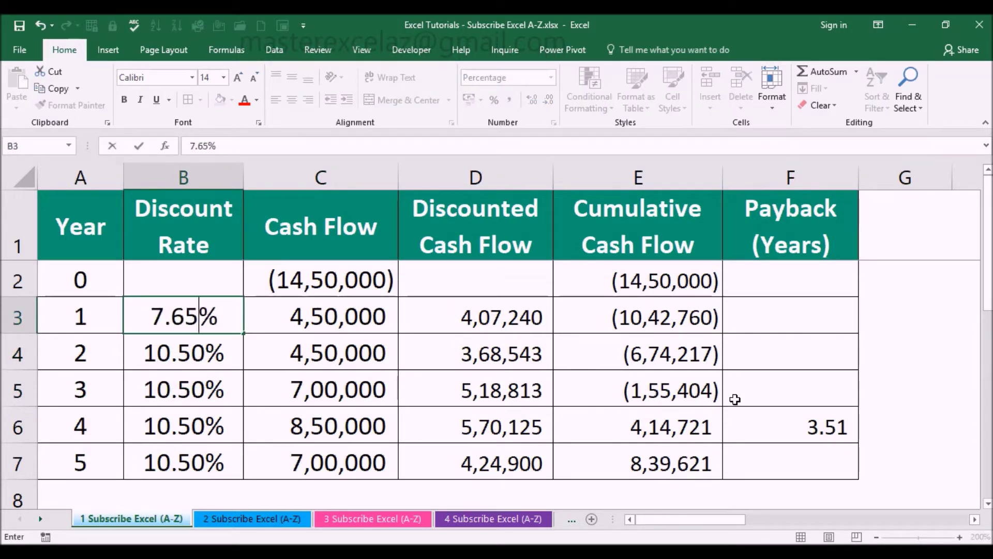
{"action": "key", "text": "Return"}
{"action": "key", "text": "Up"}
{"action": "key", "text": "ctrl+shift+Down"}
{"action": "key", "text": "ctrl+d"}
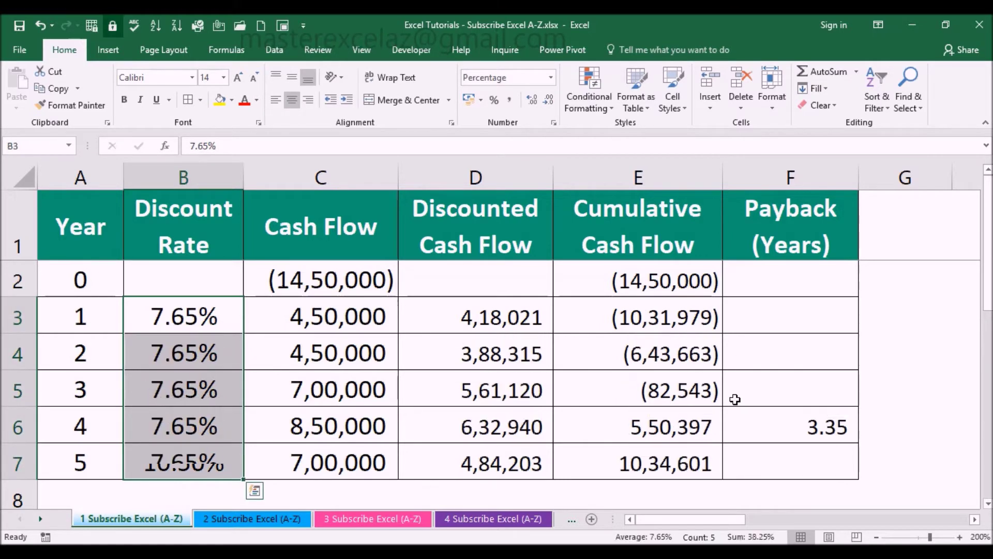
Inspect the year 1 cash flow, its rate and the D3 discounted cash flow formula.
{"action": "key", "text": "Right"}
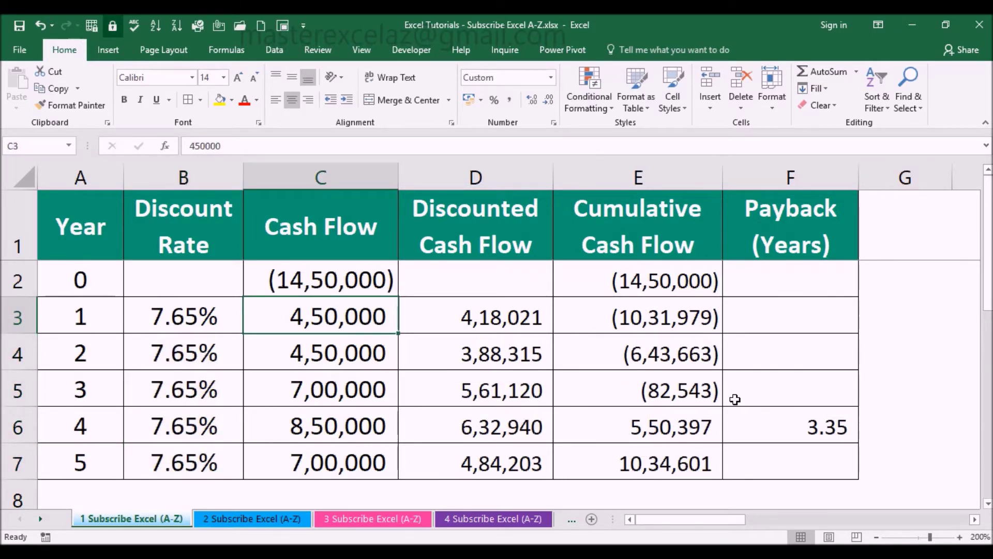
{"action": "key", "text": "F2"}
{"action": "key", "text": "Escape"}
{"action": "key", "text": "Left"}
{"action": "key", "text": "F2"}
{"action": "key", "text": "Right"}
{"action": "key", "text": "Right"}
{"action": "key", "text": "F2"}
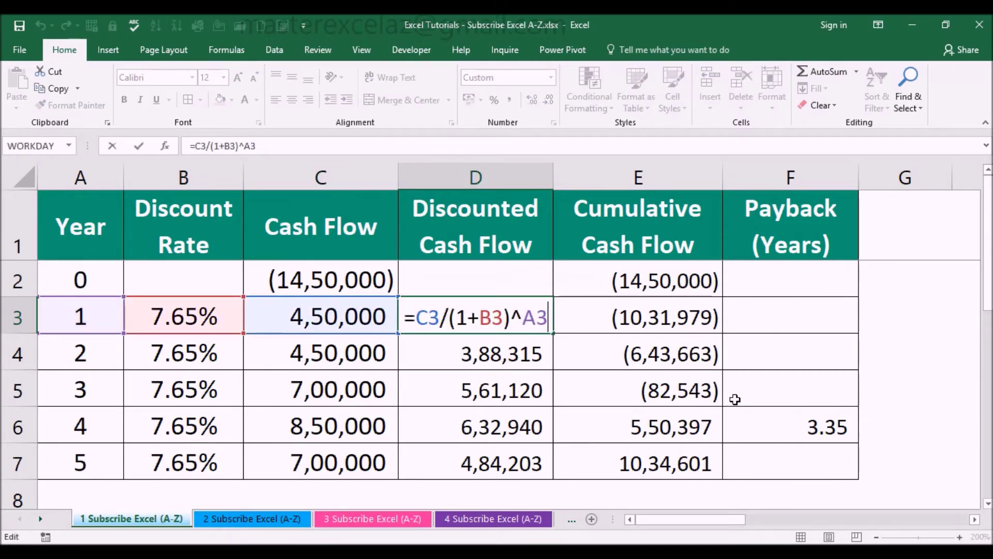
{"action": "key", "text": "Escape"}
{"action": "key", "text": "Right"}
{"action": "key", "text": "F2"}
{"action": "key", "text": "Escape"}
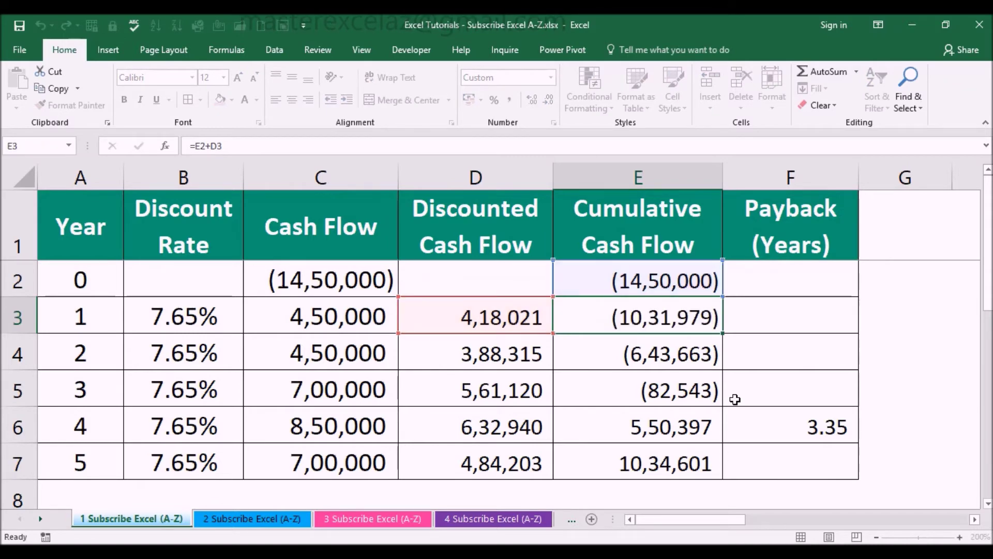
{"action": "key", "text": "Right"}
{"action": "key", "text": "Up"}
{"action": "key", "text": "F2"}
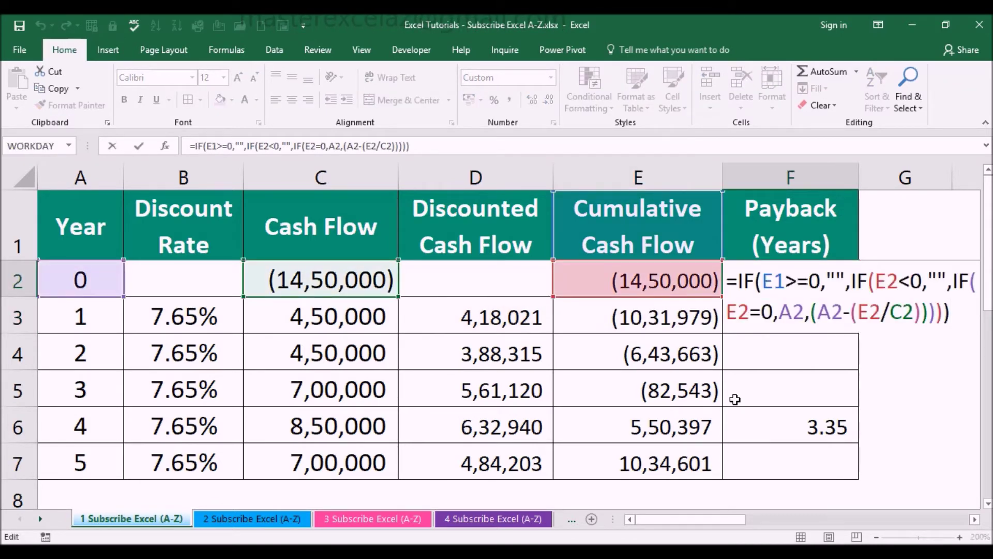
{"action": "key", "text": "Escape"}
{"action": "key", "text": "Down"}
{"action": "key", "text": "F2"}
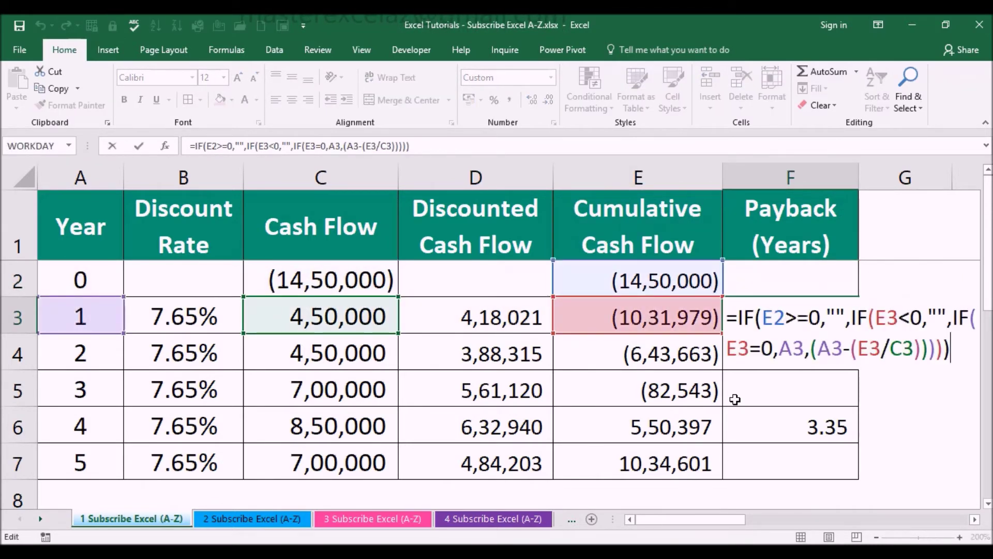
{"action": "key", "text": "Escape"}
{"action": "key", "text": "Down"}
{"action": "key", "text": "F2"}
{"action": "key", "text": "Escape"}
{"action": "key", "text": "Down"}
{"action": "key", "text": "F2"}
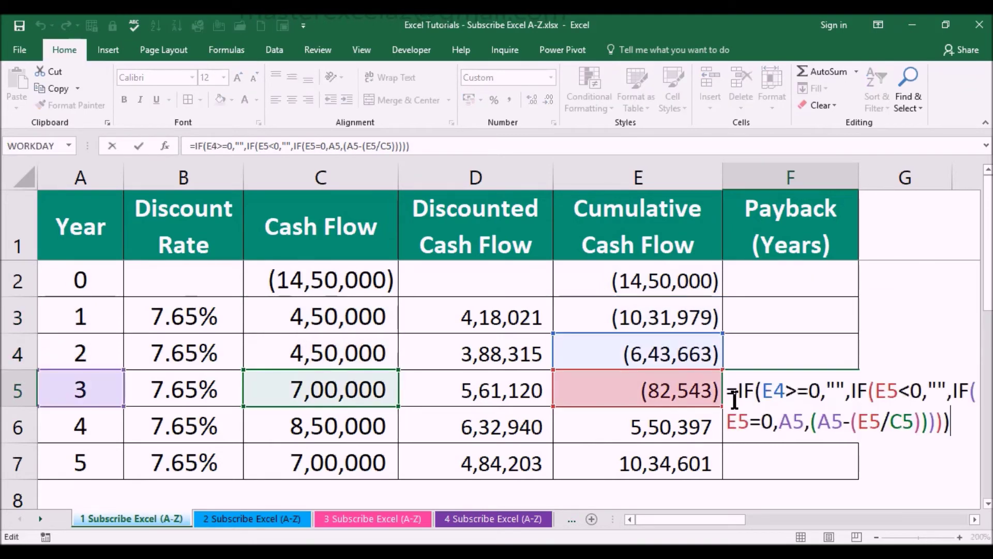
{"action": "key", "text": "Escape"}
{"action": "key", "text": "Down"}
{"action": "key", "text": "F2"}
{"action": "key", "text": "Escape"}
{"action": "key", "text": "Down"}
{"action": "key", "text": "F2"}
{"action": "key", "text": "Escape"}
{"action": "key", "text": "Up"}
{"action": "key", "text": "F2"}
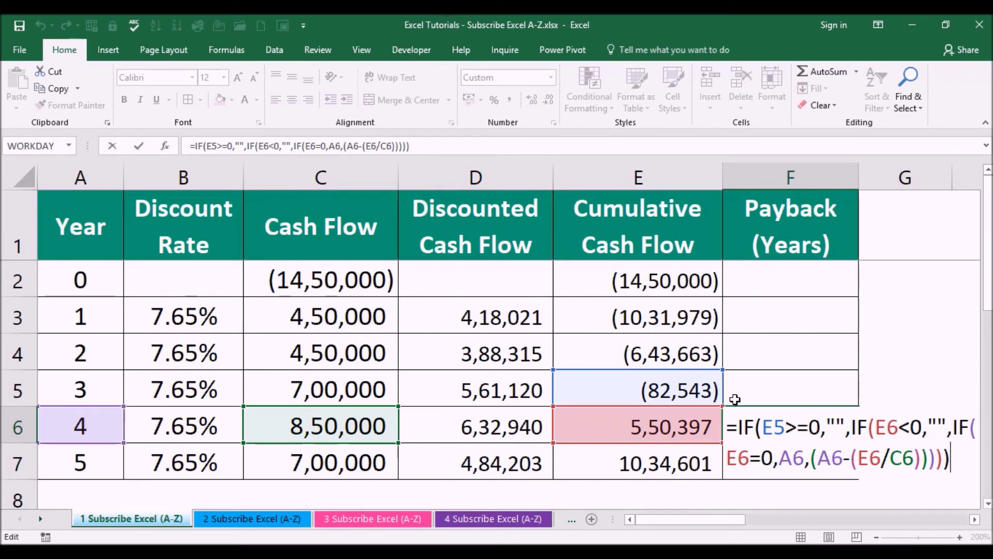
{"action": "key", "text": "Escape"}
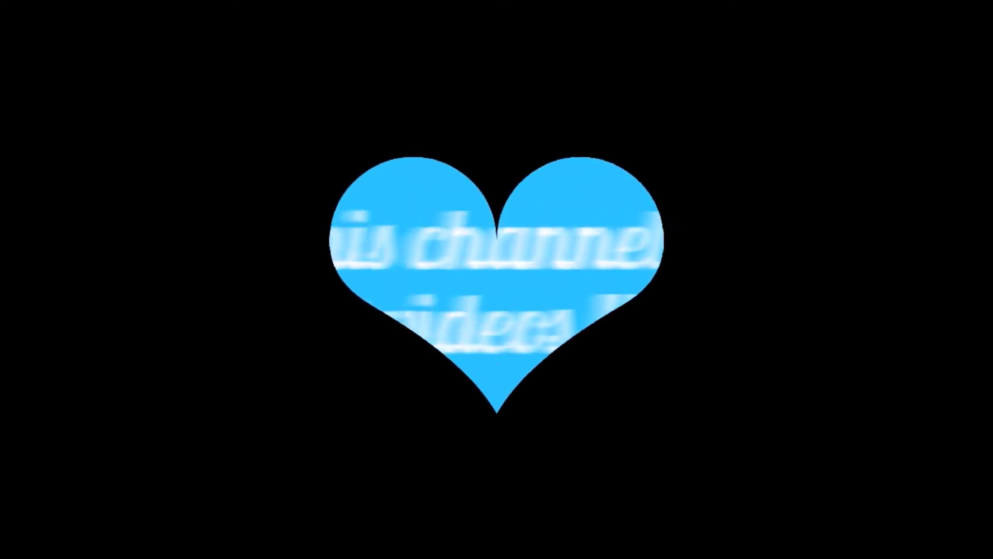